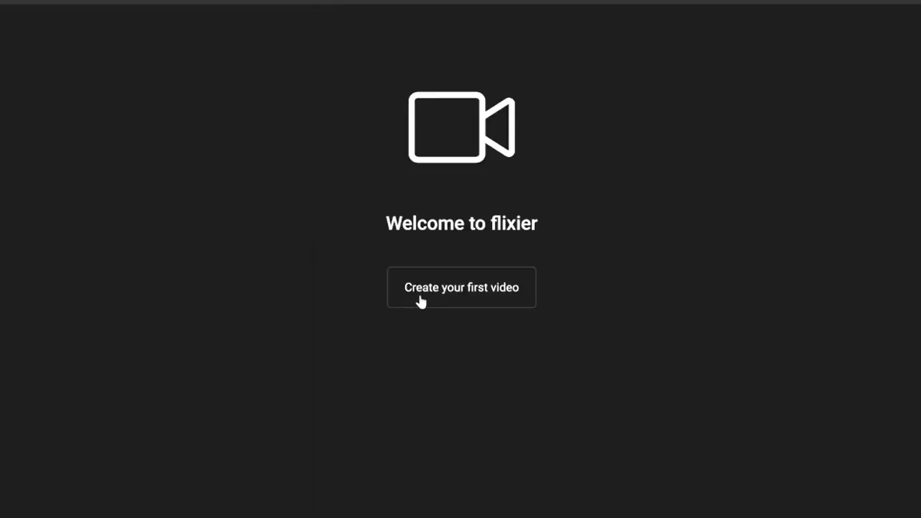
Create a new widescreen video project named Vegas Pro Tutorial.
click(421, 301)
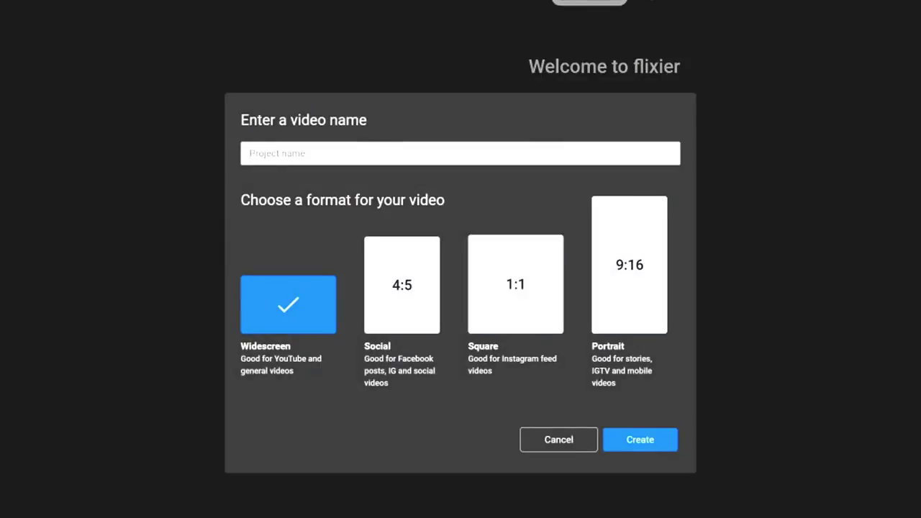
text(Vegas Pr)
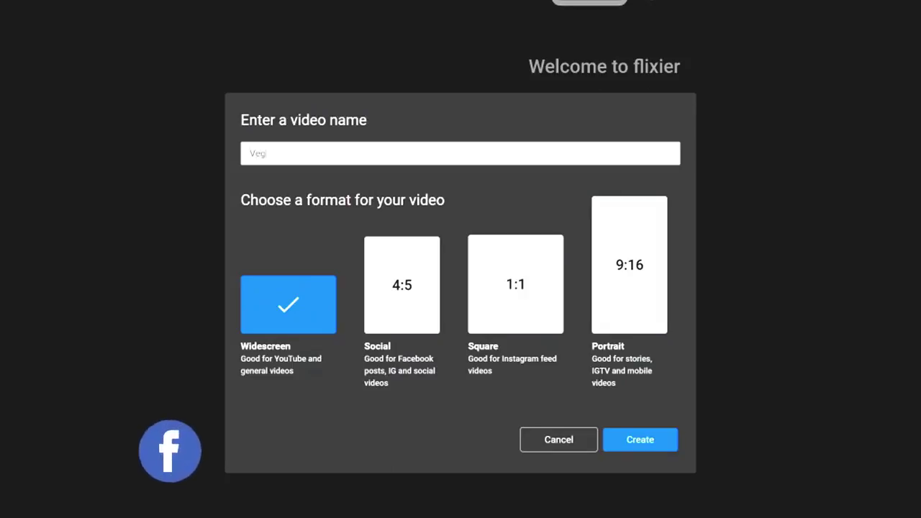
text(o Tutorial)
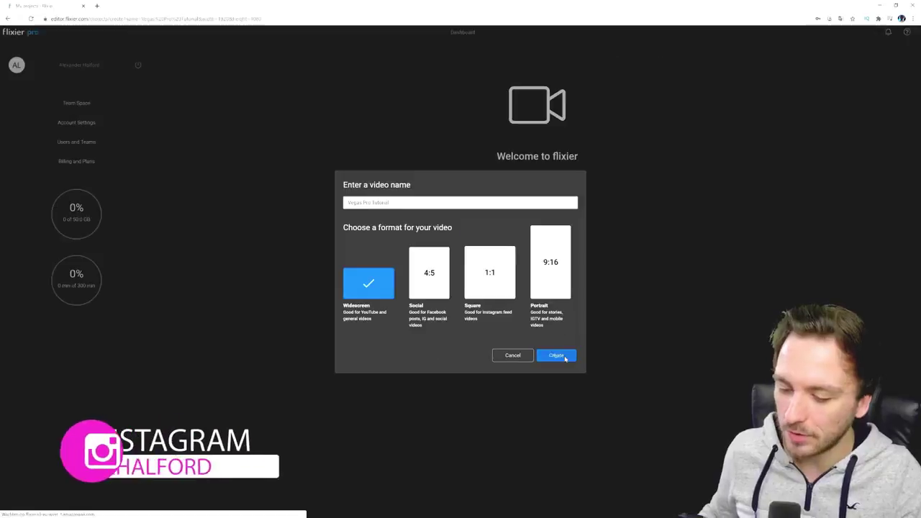
click(651, 446)
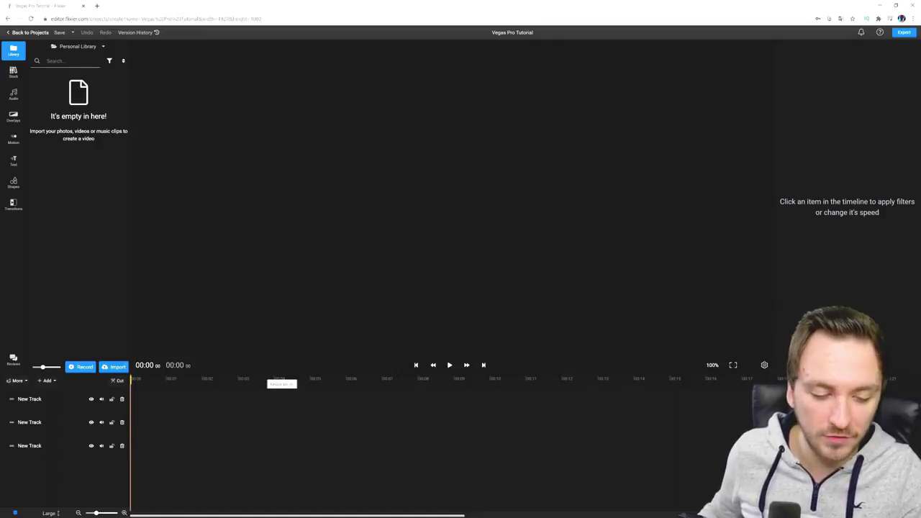
Enlarge the timeline area and rename the first track as Video Track 1.
drag(279, 379, 269, 294)
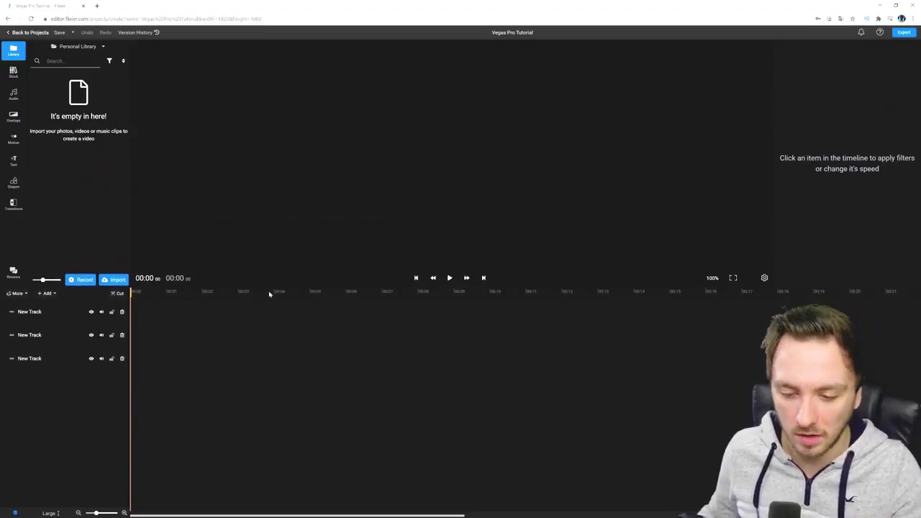
drag(270, 294, 273, 323)
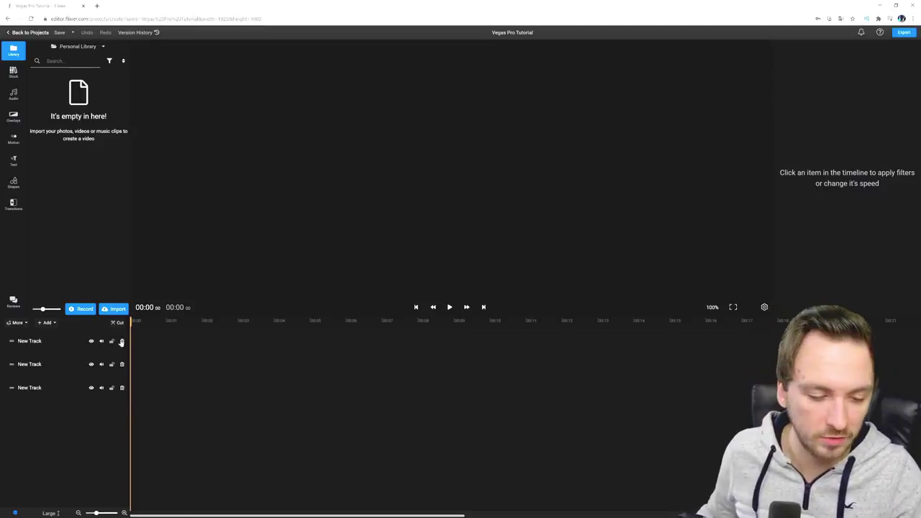
click(47, 348)
double_click(49, 363)
click(53, 347)
click(53, 347)
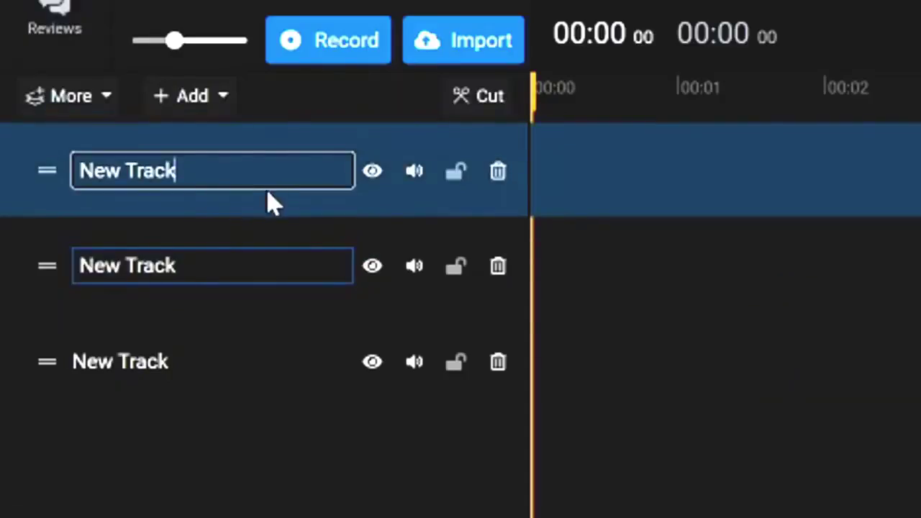
drag(176, 172, 4, 180)
key(ctrl+a)
text(Video Track )
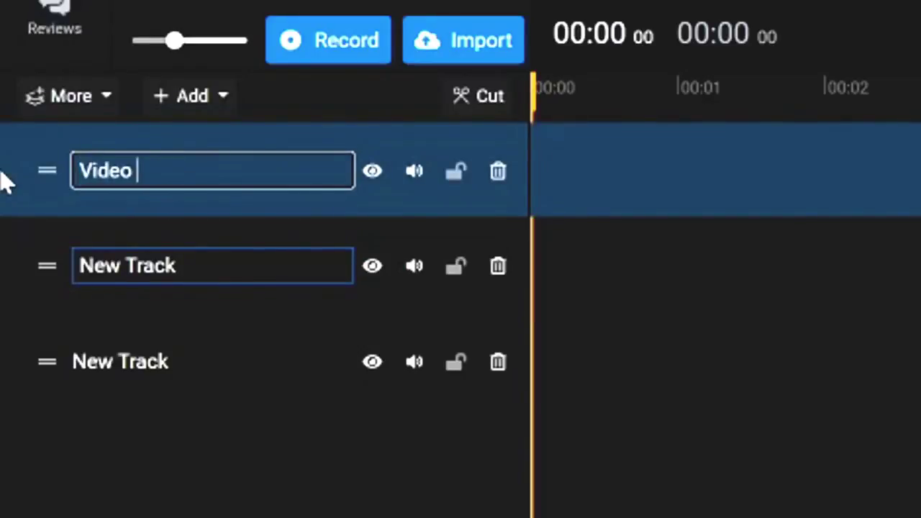
text(1)
key(Return)
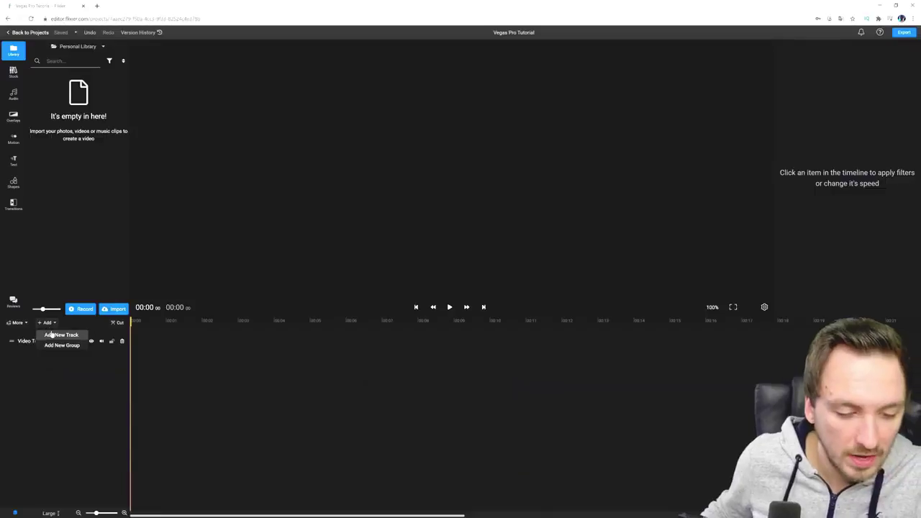
Add a new track, name it Audio Track 1 and move it below Video Track 1.
click(55, 339)
click(36, 341)
text(Audio Track 1)
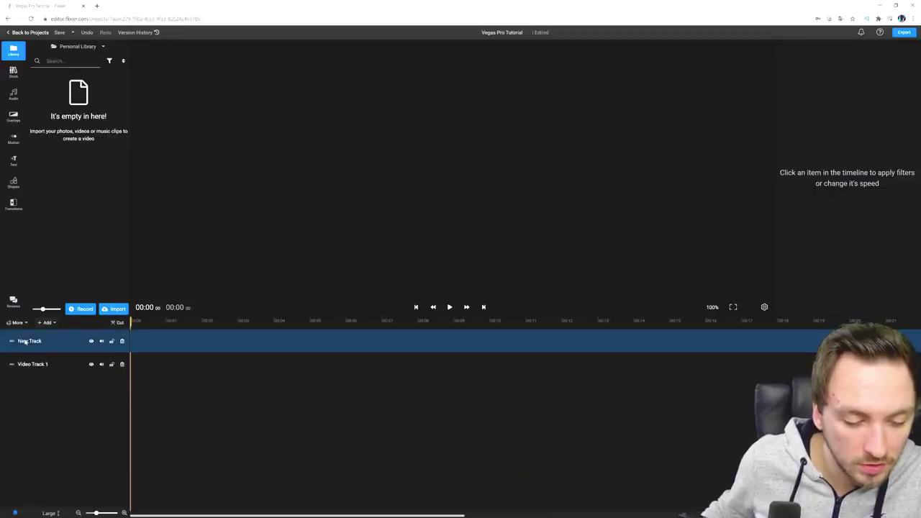
key(Return)
drag(18, 348, 24, 294)
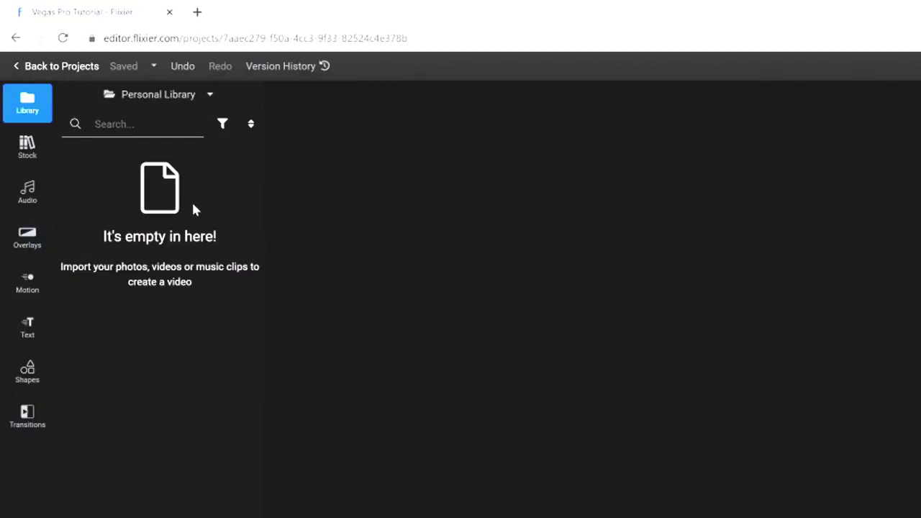
Search the Unsplash stock images for beach and add the Fuvahmulah photo at the start of Video Track 1.
click(26, 149)
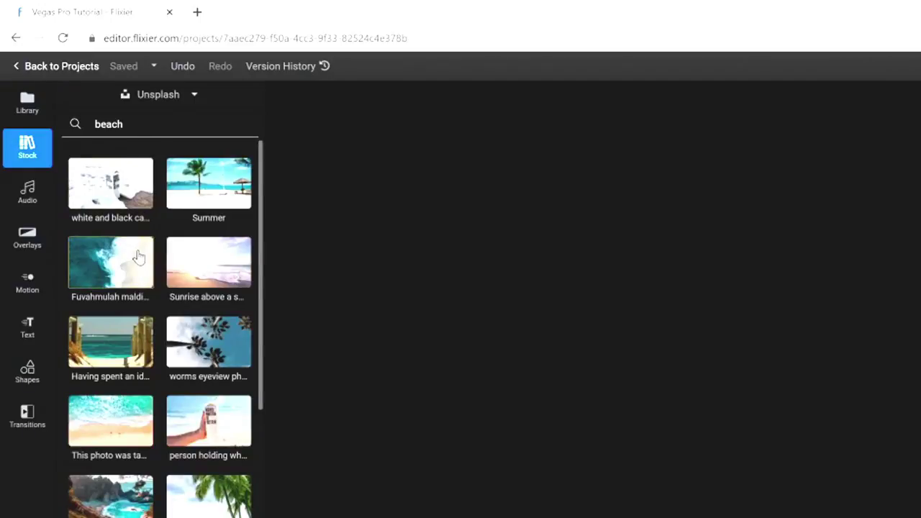
drag(113, 270, 891, 257)
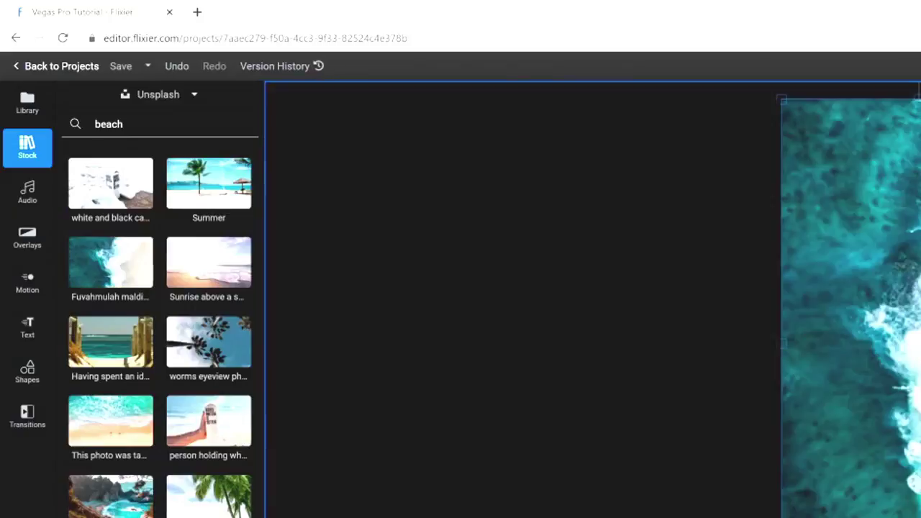
click(435, 125)
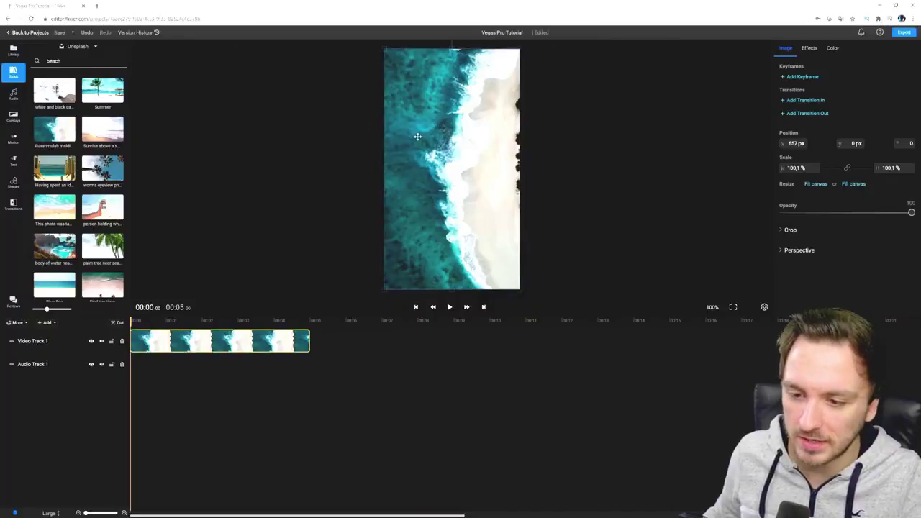
Rotate and flip the beach photo into landscape orientation with the sand along its lower edge.
right_click(417, 114)
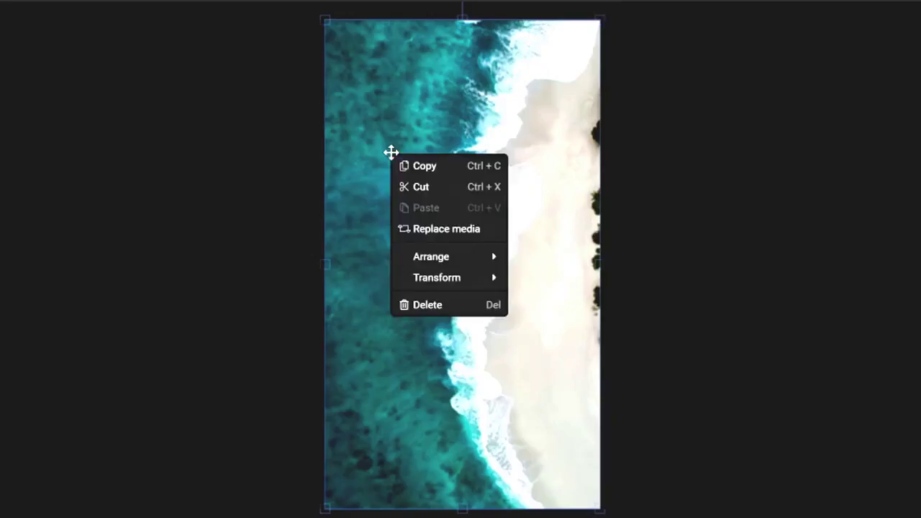
mouse_move(453, 178)
click(551, 282)
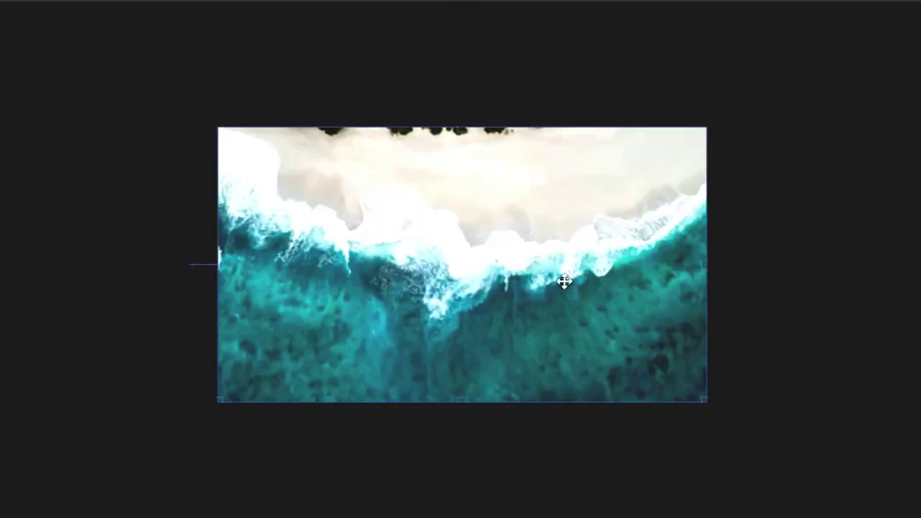
right_click(482, 268)
click(535, 384)
right_click(534, 386)
mouse_move(604, 511)
click(707, 511)
right_click(425, 274)
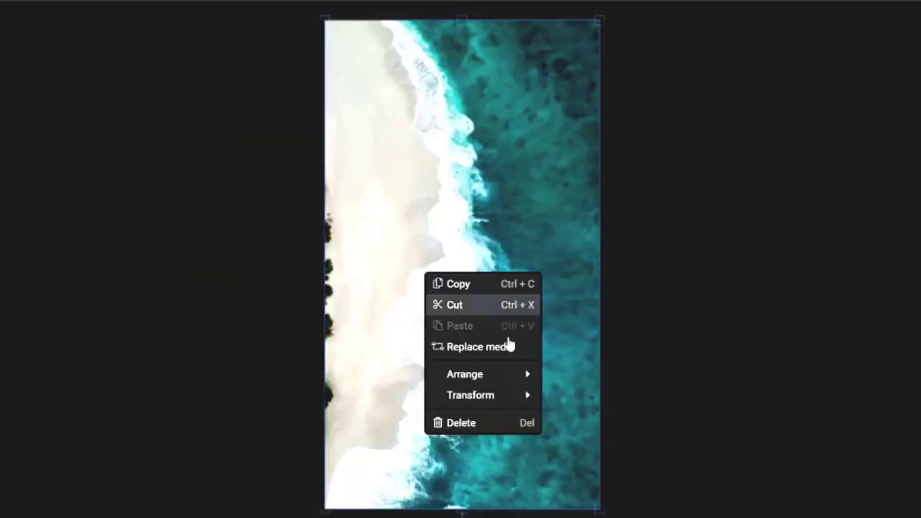
mouse_move(515, 397)
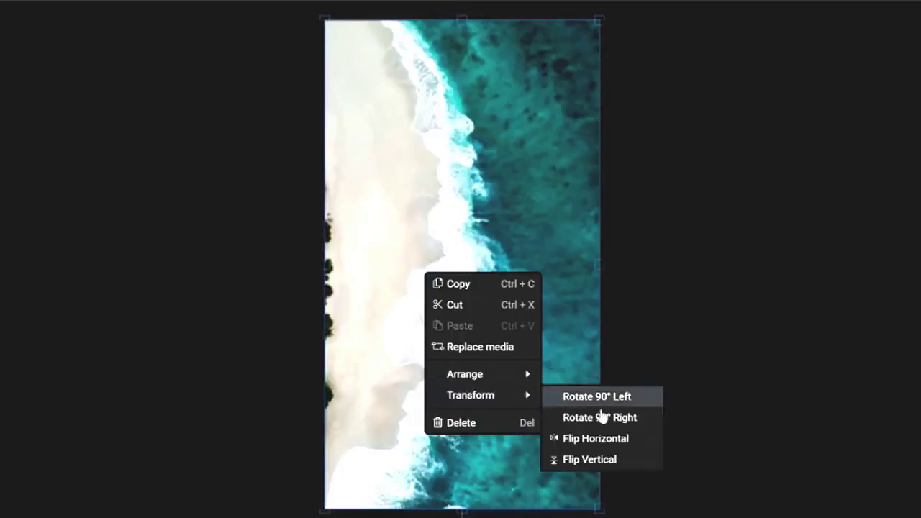
click(653, 436)
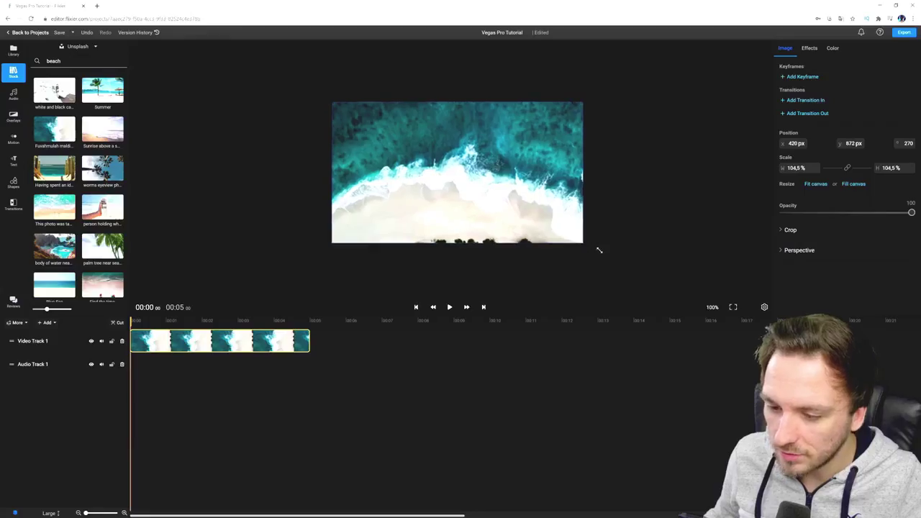
Scale the beach photo to about 177.9% so it fills the canvas and flip it vertically.
drag(599, 250, 666, 288)
drag(613, 246, 518, 191)
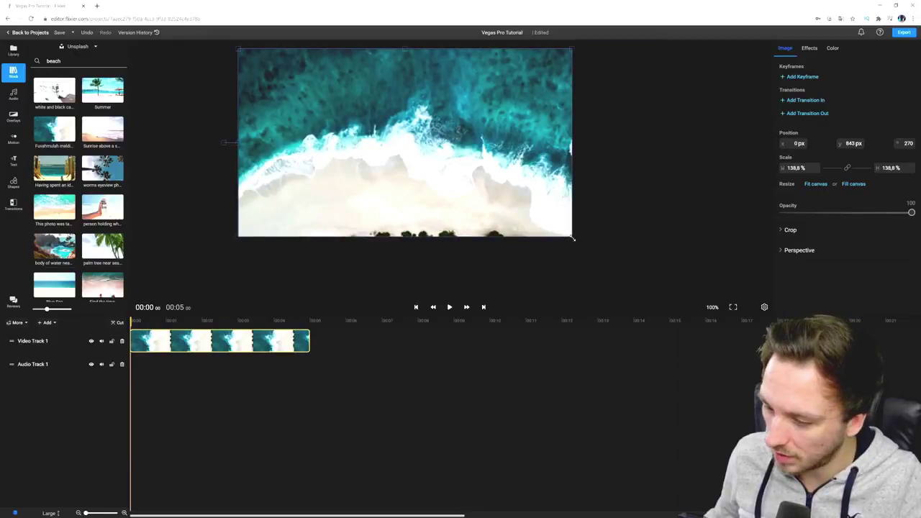
drag(572, 238, 666, 290)
right_click(491, 194)
mouse_move(519, 256)
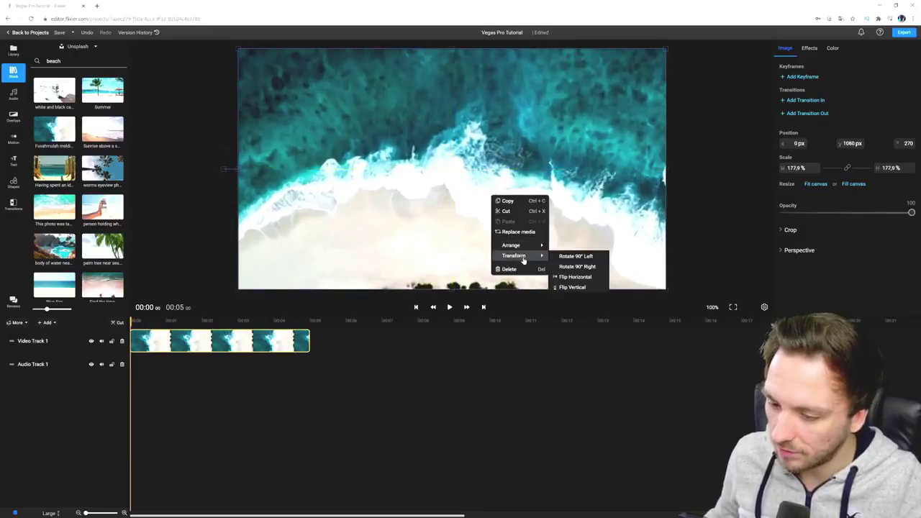
click(576, 286)
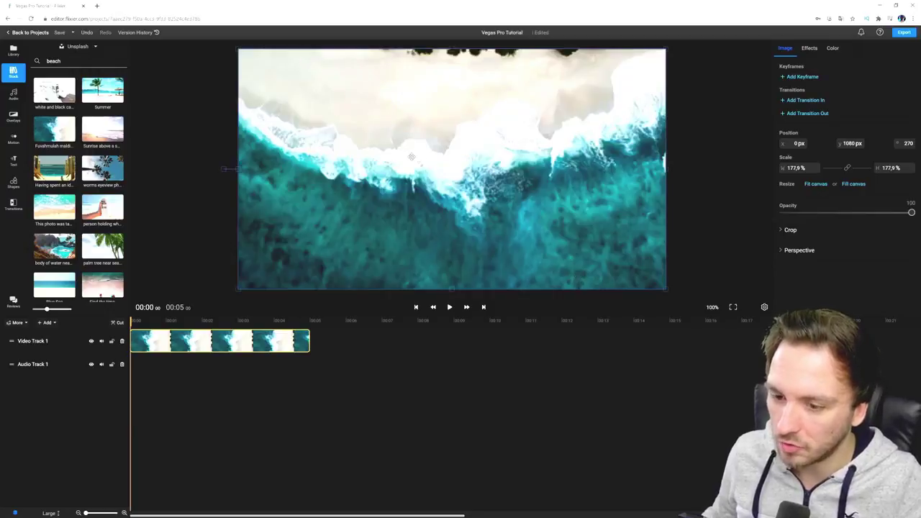
Delete the beach photo clip from Video Track 1.
click(247, 381)
click(227, 342)
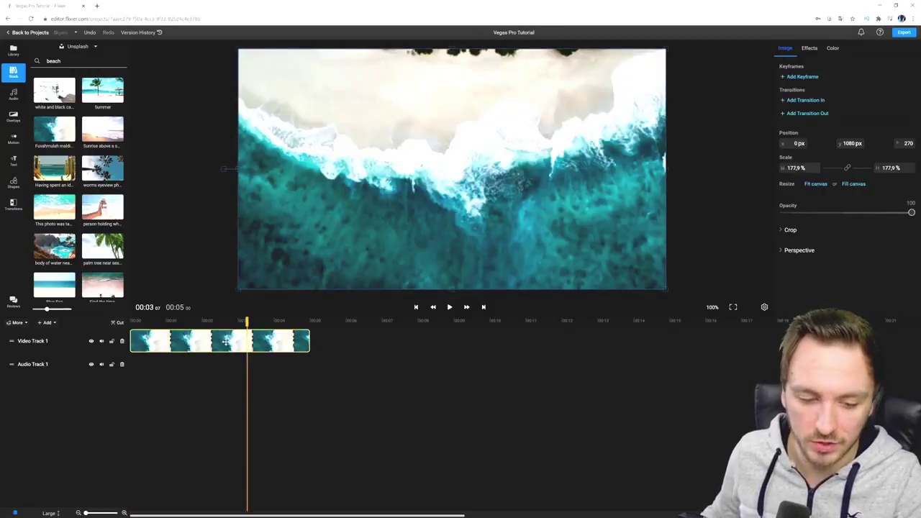
key(Delete)
Look through the audio library and search it for music.
click(16, 98)
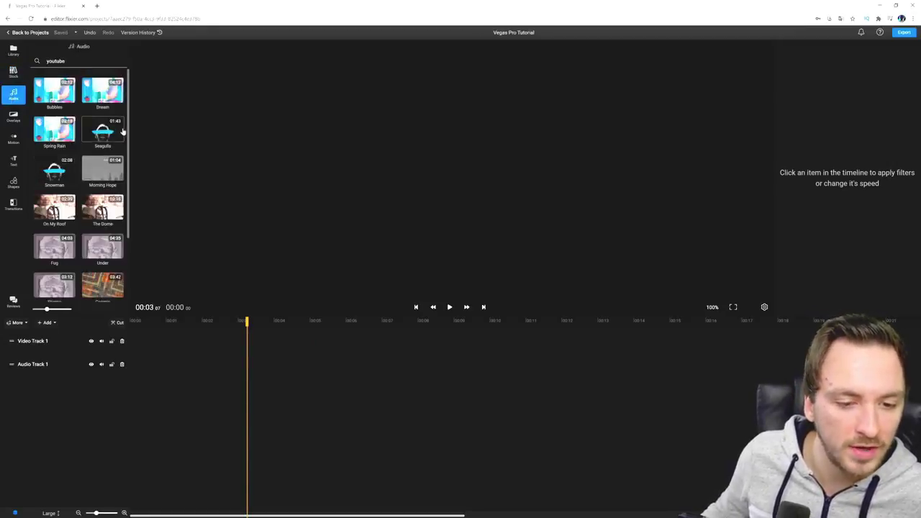
scroll(94, 150, down, 3)
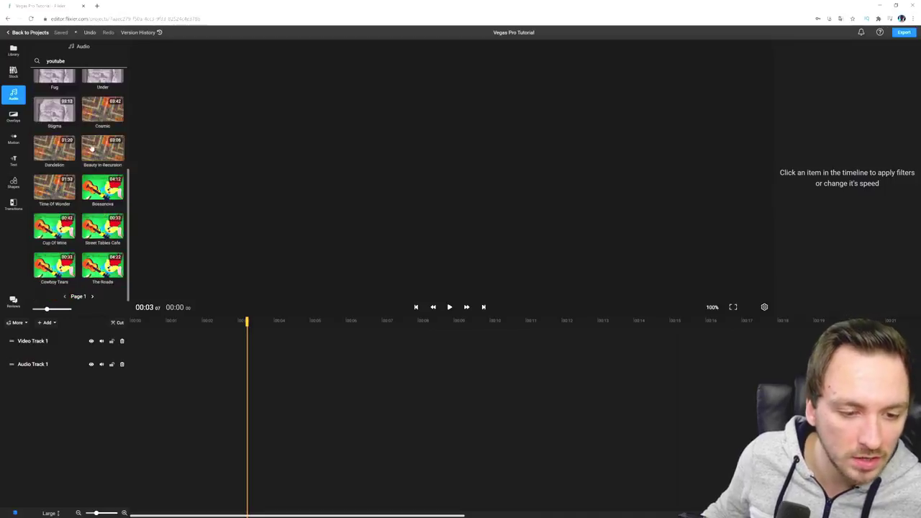
double_click(55, 61)
text(music)
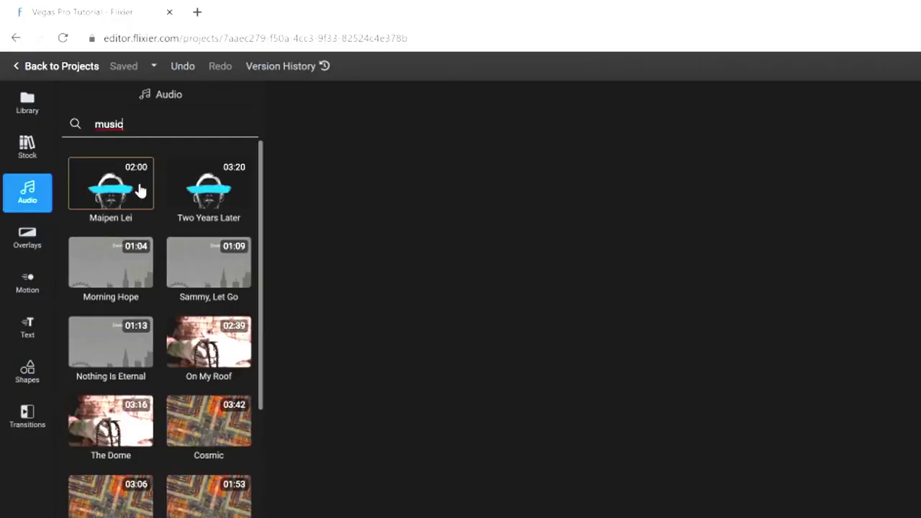
Look through the available overlay animations.
click(28, 238)
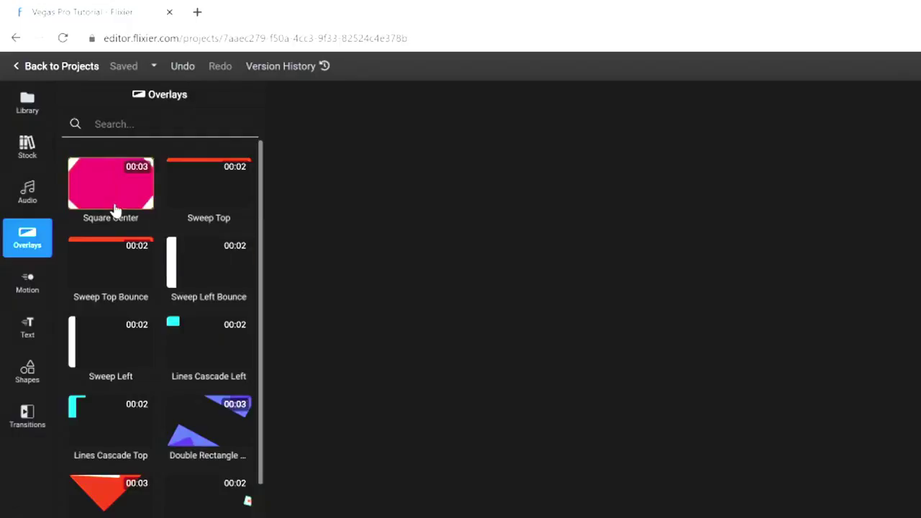
scroll(180, 350, down, 4)
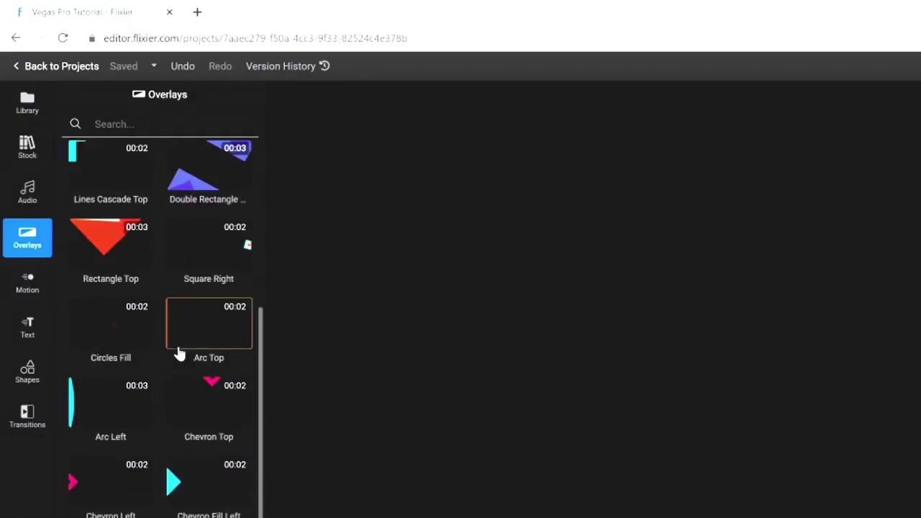
scroll(160, 323, up, 4)
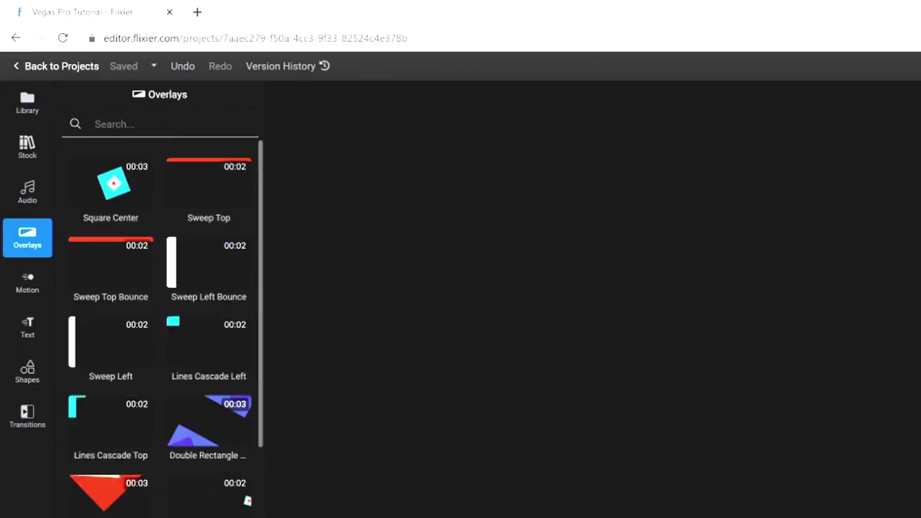
Add the first Subscribe Badge motion graphic to Audio Track 1 at about 1.8 seconds and move it to the canvas's lower-left corner.
click(41, 284)
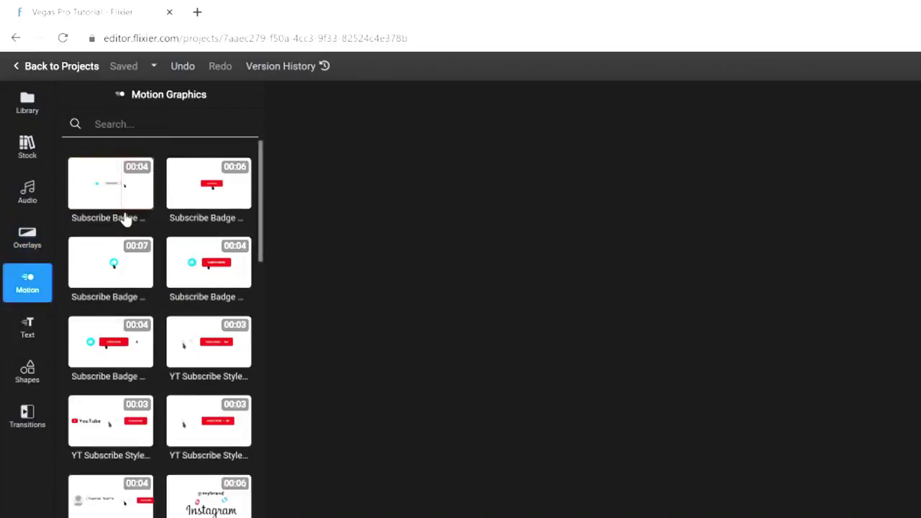
click(117, 192)
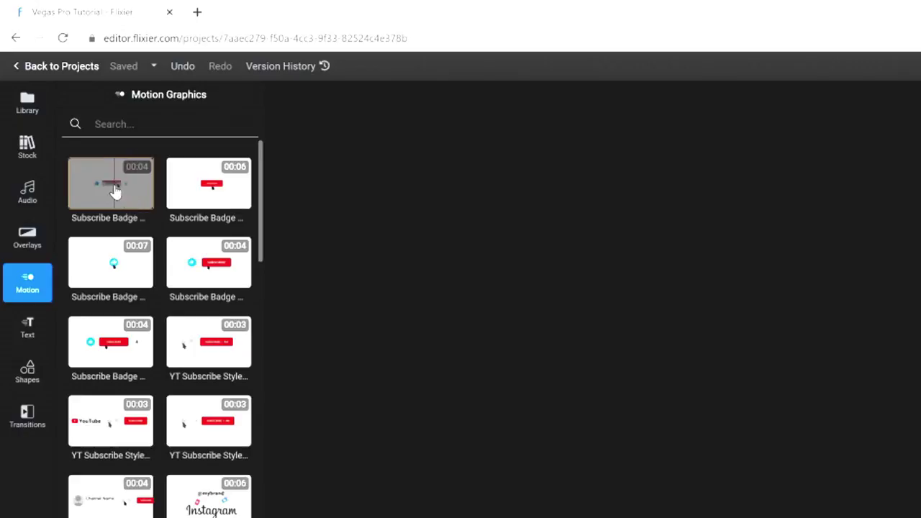
drag(111, 183, 429, 517)
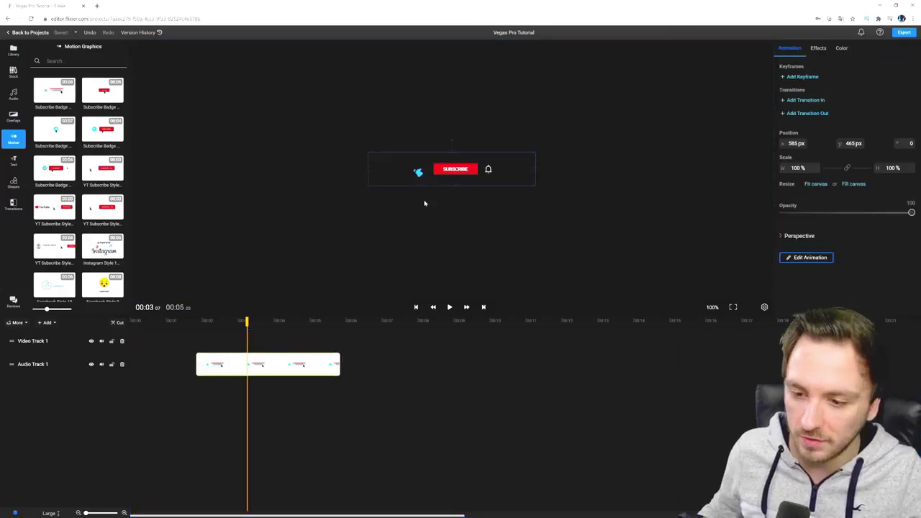
drag(434, 175, 316, 268)
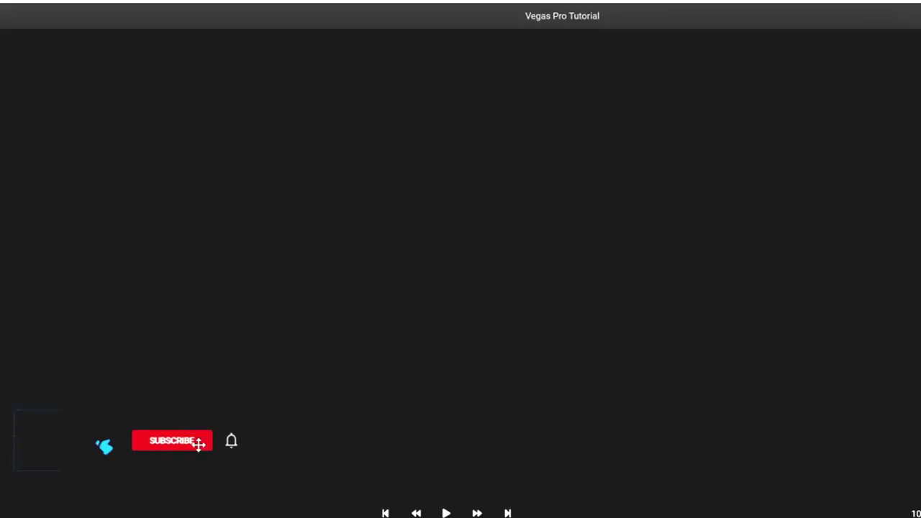
drag(198, 444, 199, 450)
Play the timeline to preview the subscribe badge animation.
key(space)
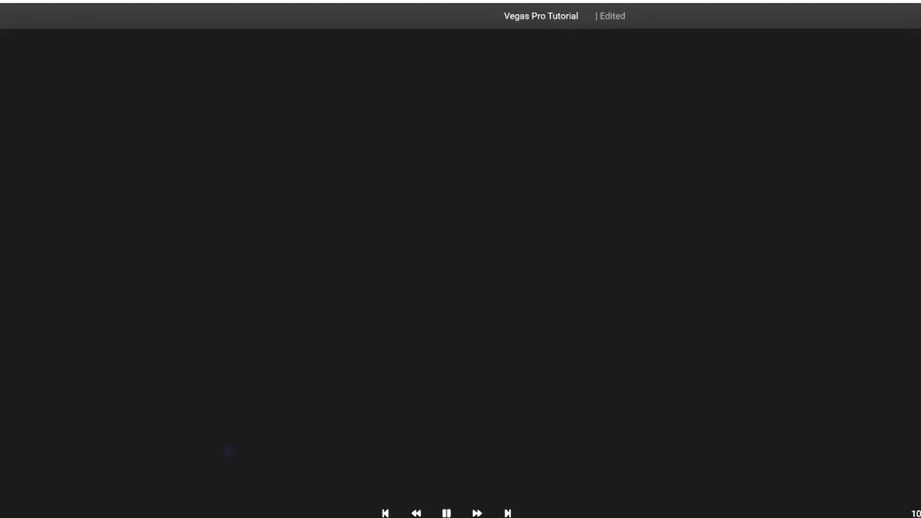
click(290, 424)
key(space)
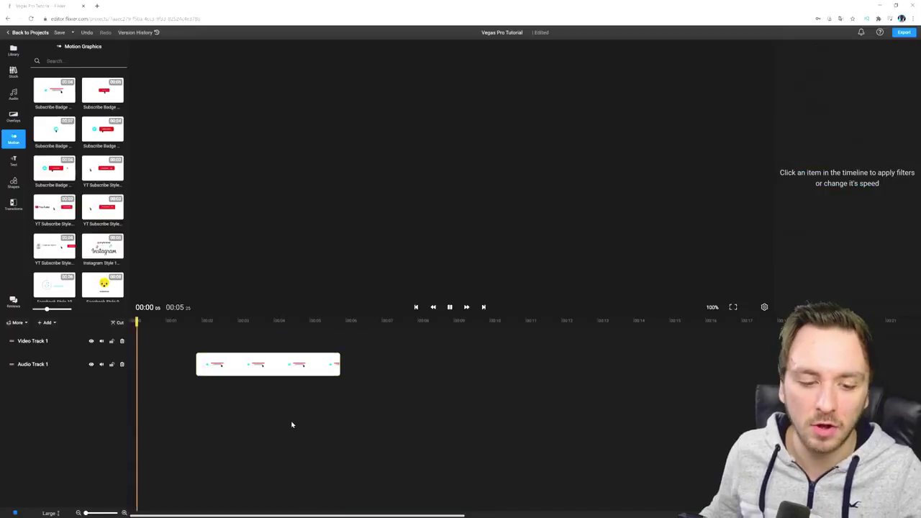
Add the Instagram logo motion graphic with the follow button to Audio Track 1 at about 6.8 seconds and show its frame at about 7.9 seconds.
click(258, 276)
scroll(104, 191, down, 3)
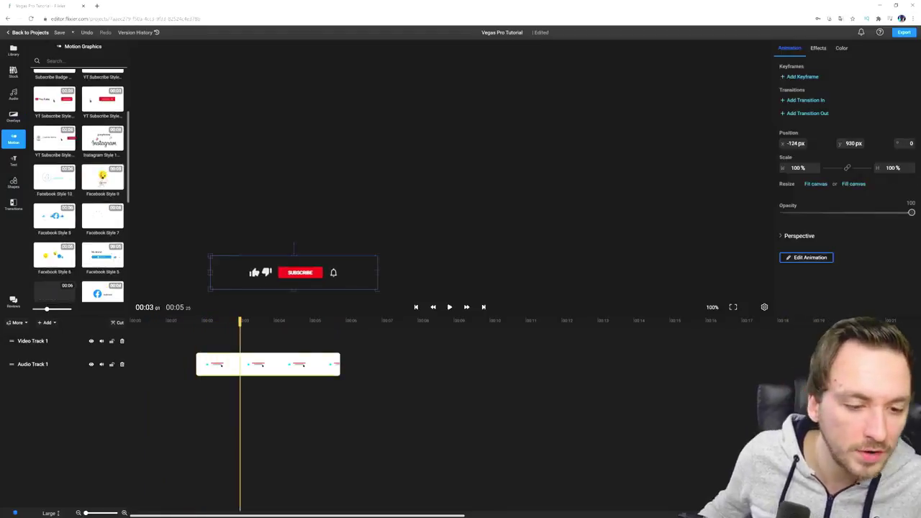
scroll(79, 216, down, 4)
drag(55, 208, 389, 385)
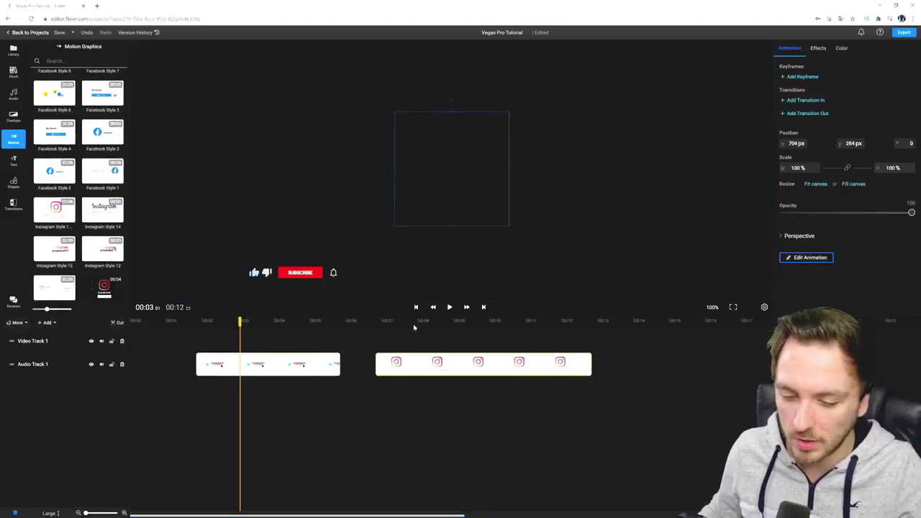
click(415, 321)
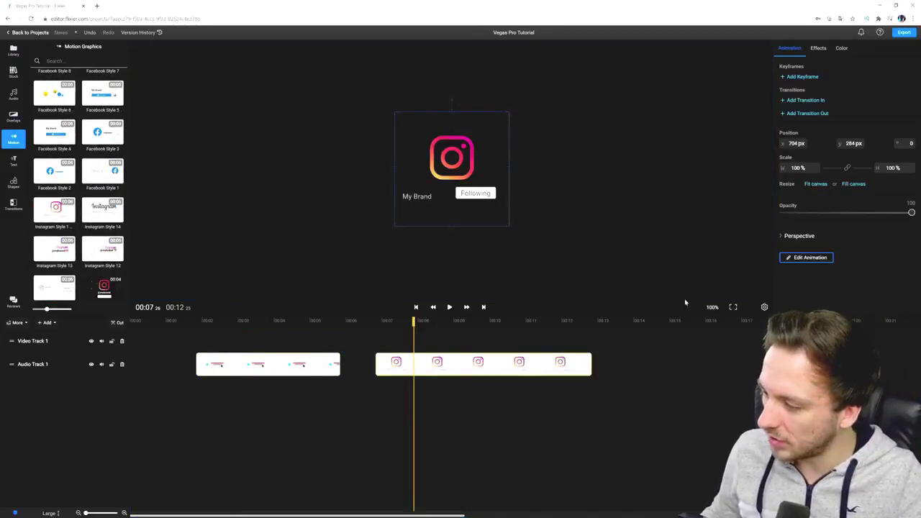
Replace the "My Brand" text in the Instagram animation with the account holder's name and preview the result.
click(546, 274)
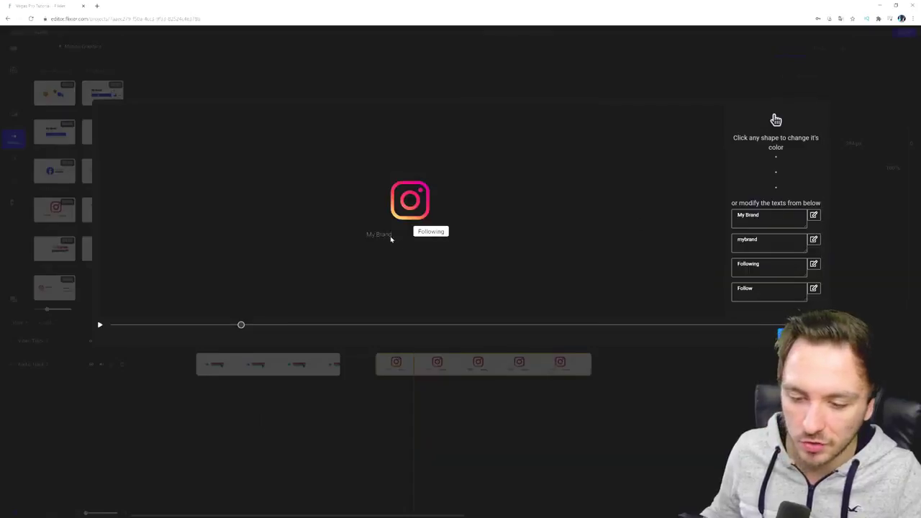
double_click(751, 215)
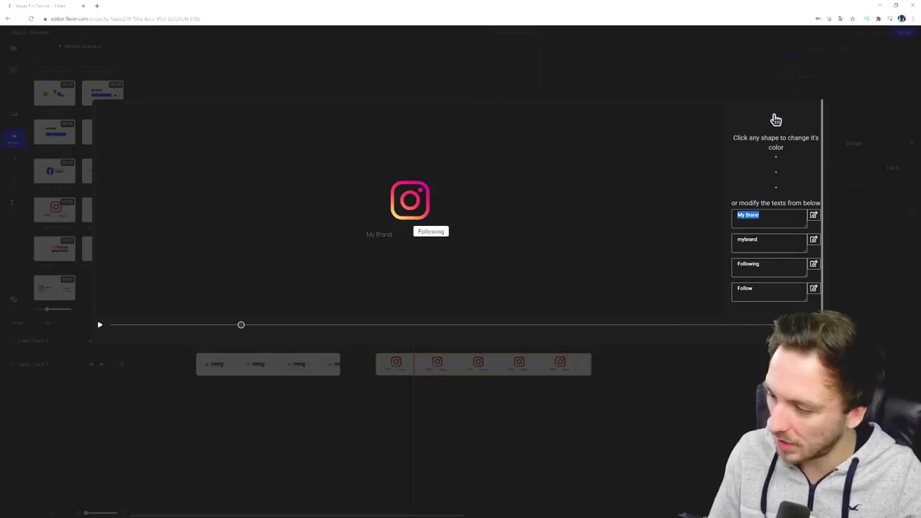
key(BackSpace)
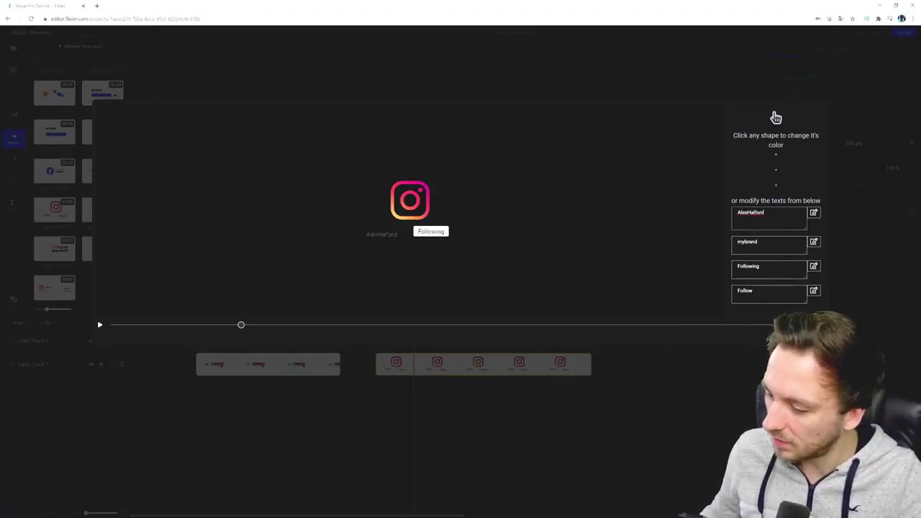
click(776, 117)
click(367, 328)
key(space)
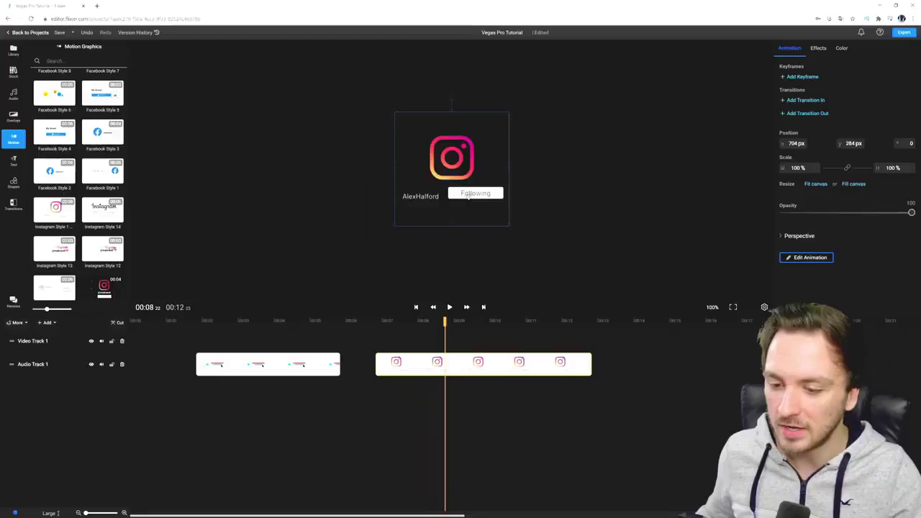
Clear the subscribe badge and Instagram motion graphics from the timeline.
key(ctrl+z)
key(ctrl+z)
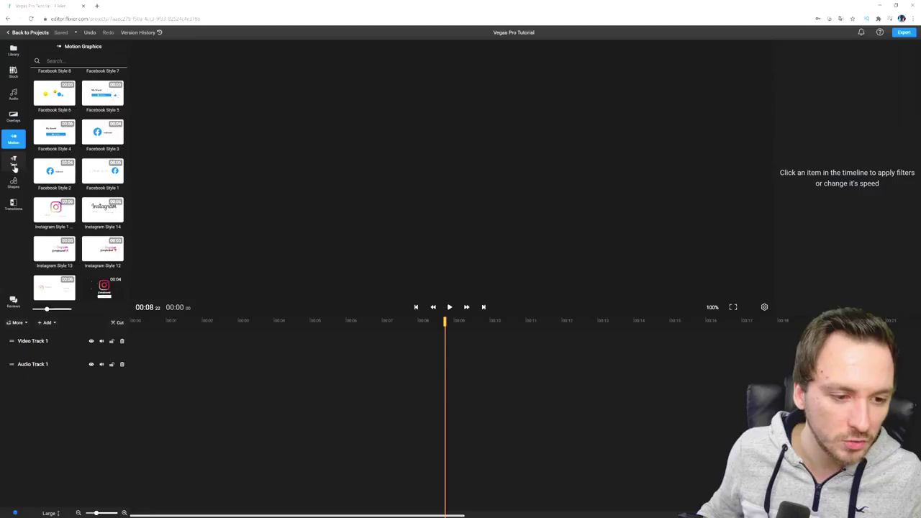
Look through the motion titles, shapes and transitions.
click(26, 325)
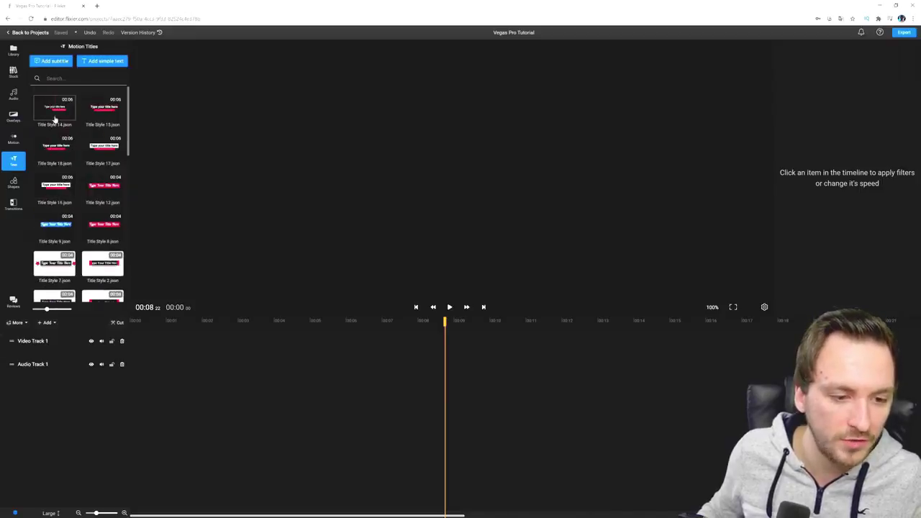
click(13, 182)
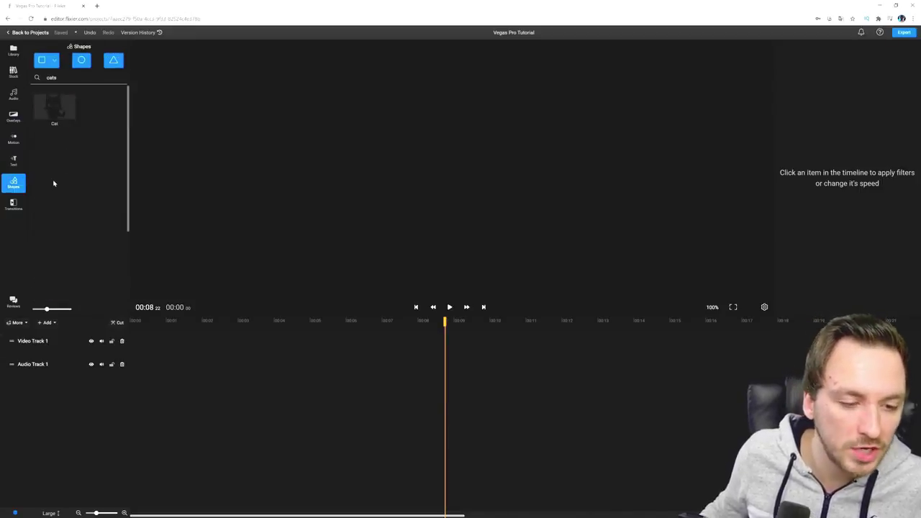
click(16, 209)
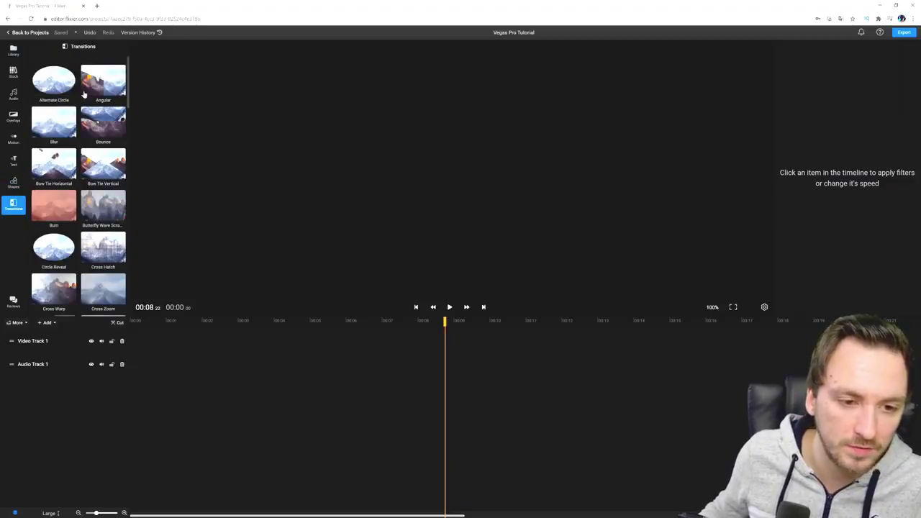
Import the P1003481.MP4 video from the local device into the personal library and place it on Video Track 1.
click(13, 49)
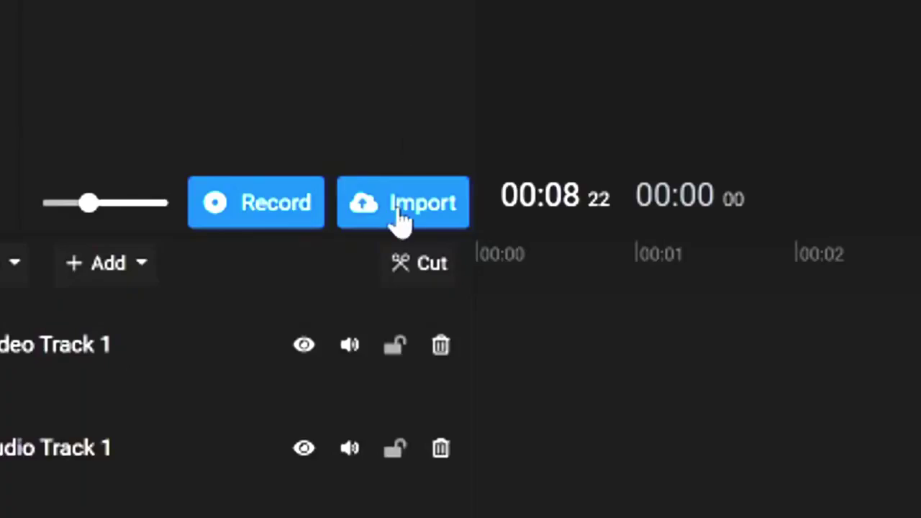
click(401, 209)
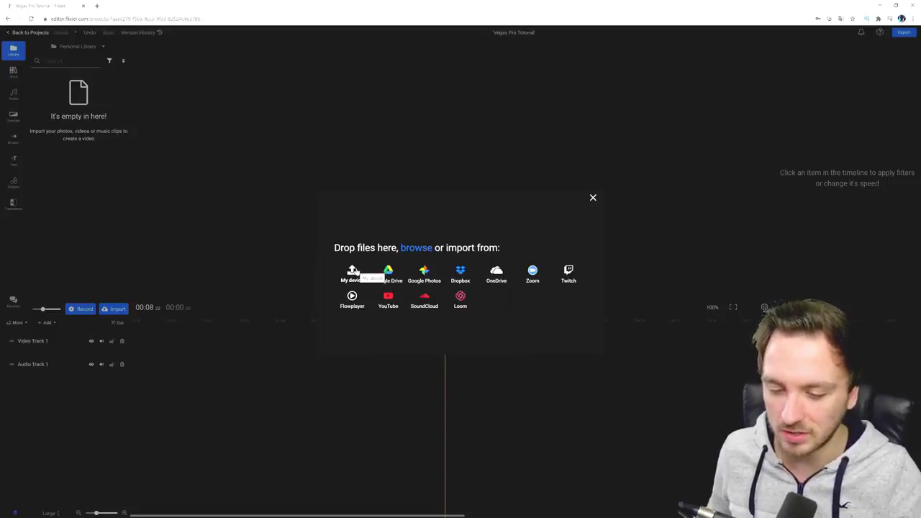
click(353, 272)
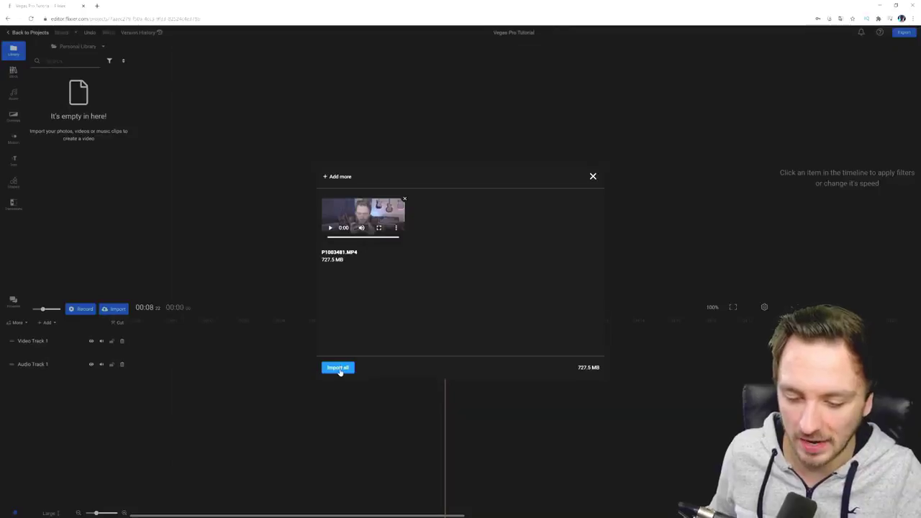
click(339, 368)
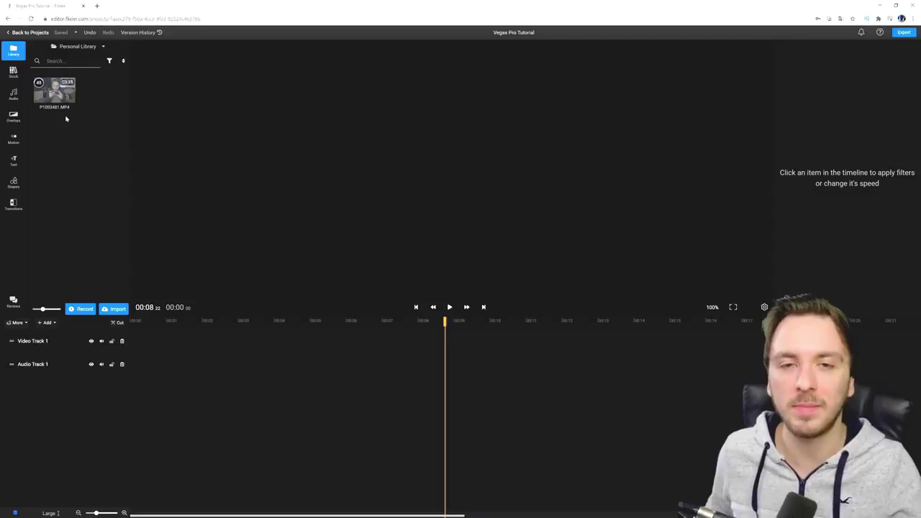
drag(55, 101, 136, 341)
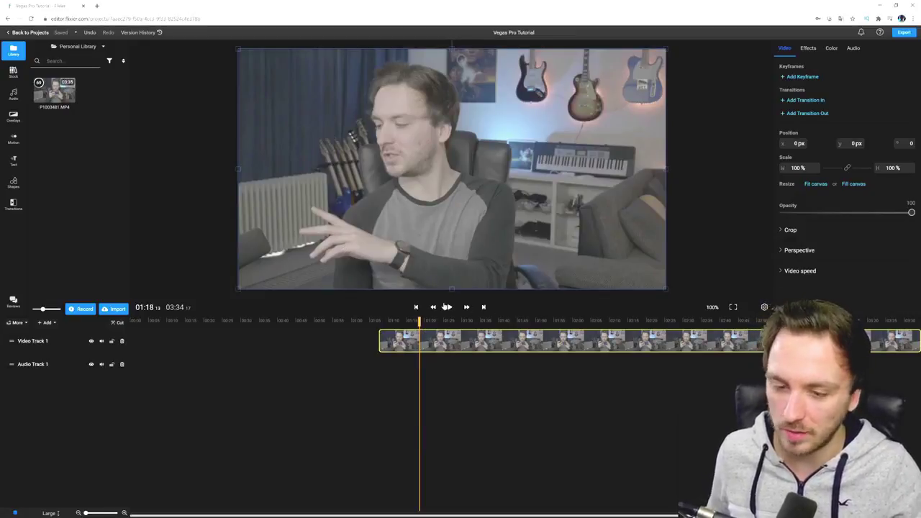
click(13, 71)
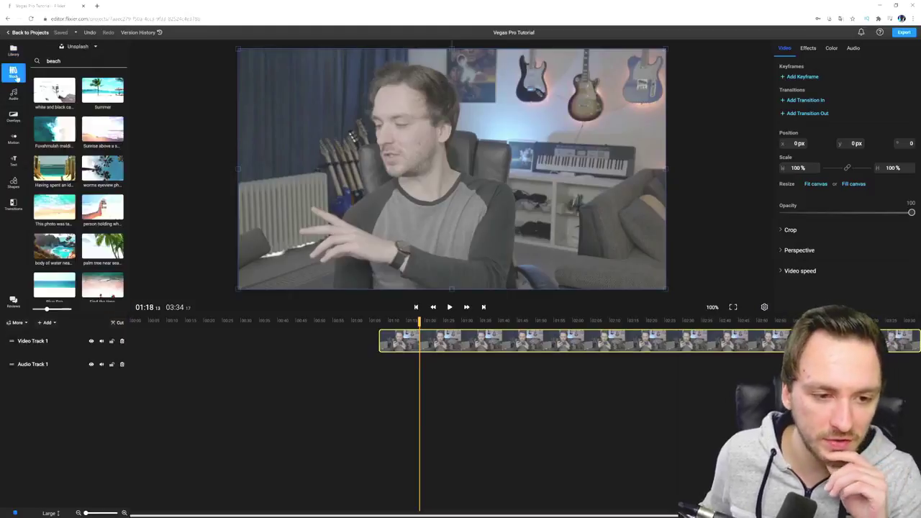
click(12, 98)
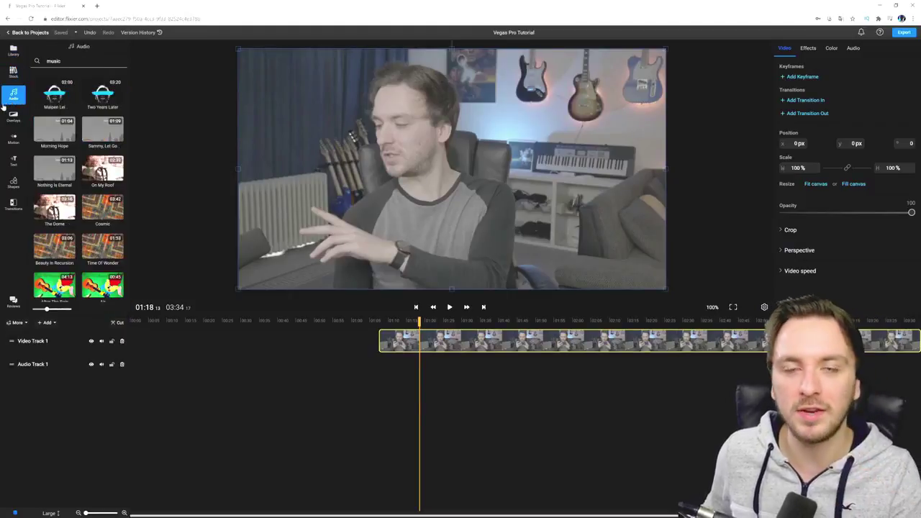
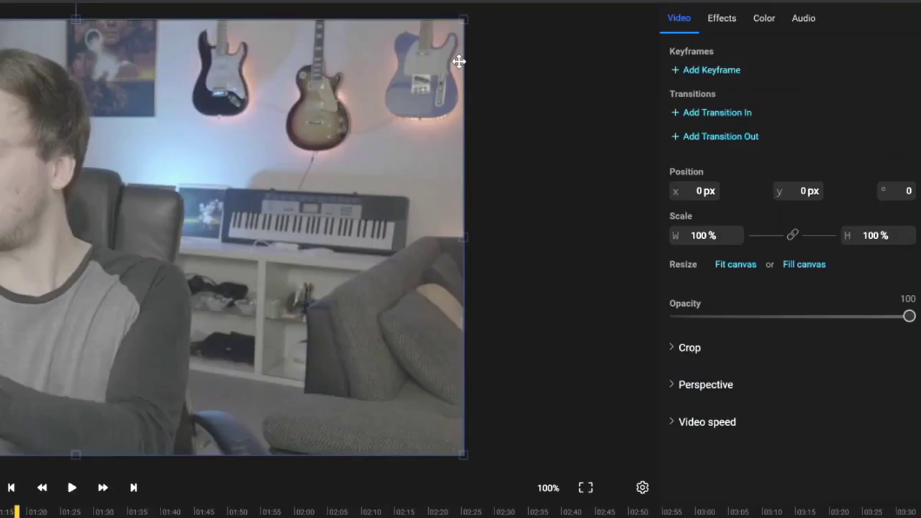
Try the Flyeye, Glitch and Kaleid effects on the video clip.
click(721, 20)
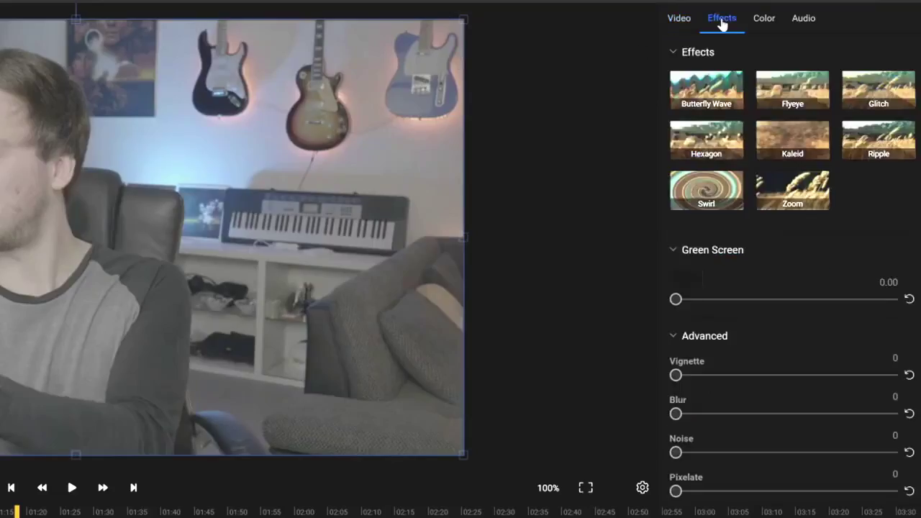
click(717, 86)
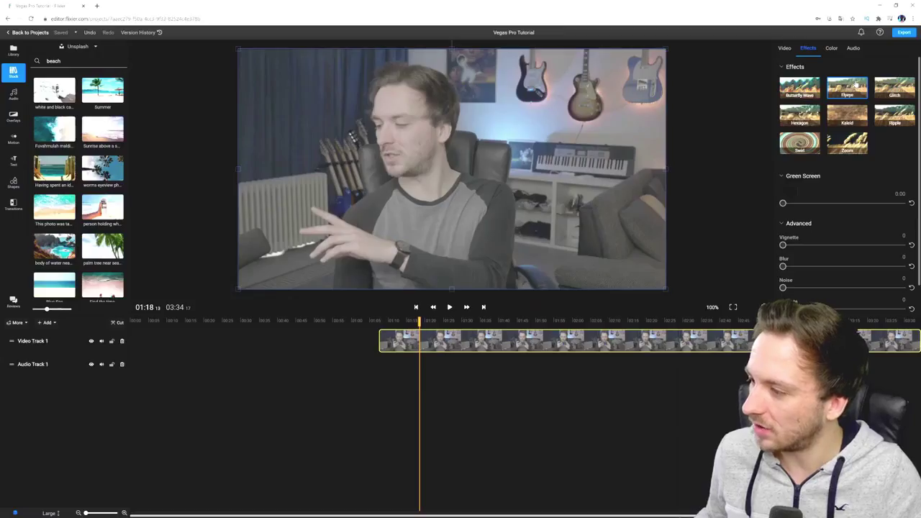
click(847, 88)
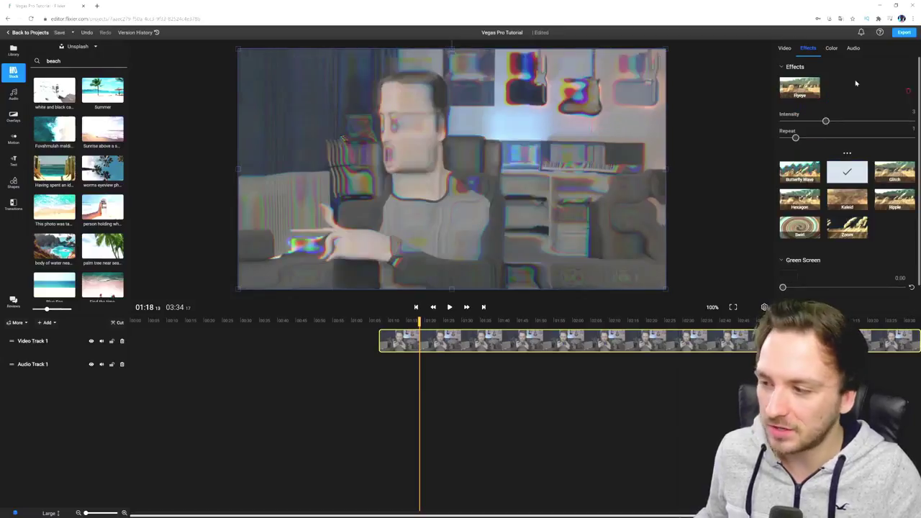
click(856, 84)
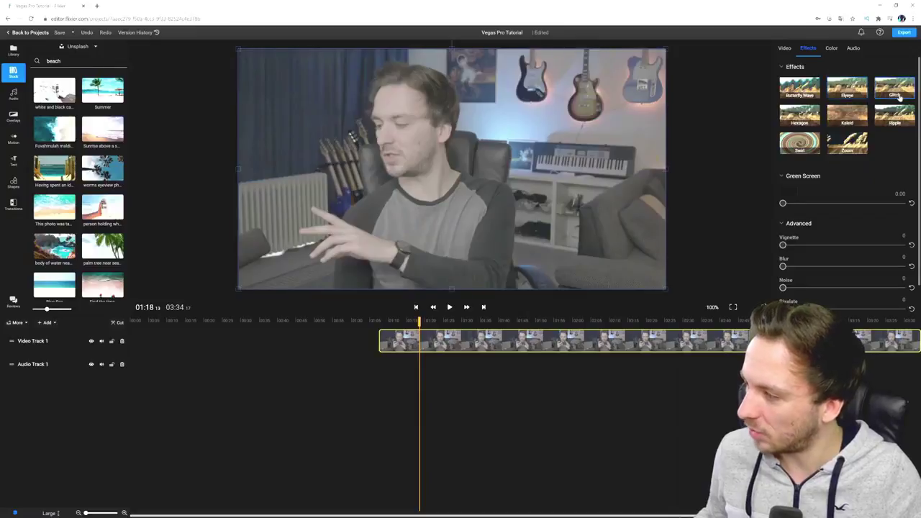
click(898, 97)
click(908, 92)
click(847, 115)
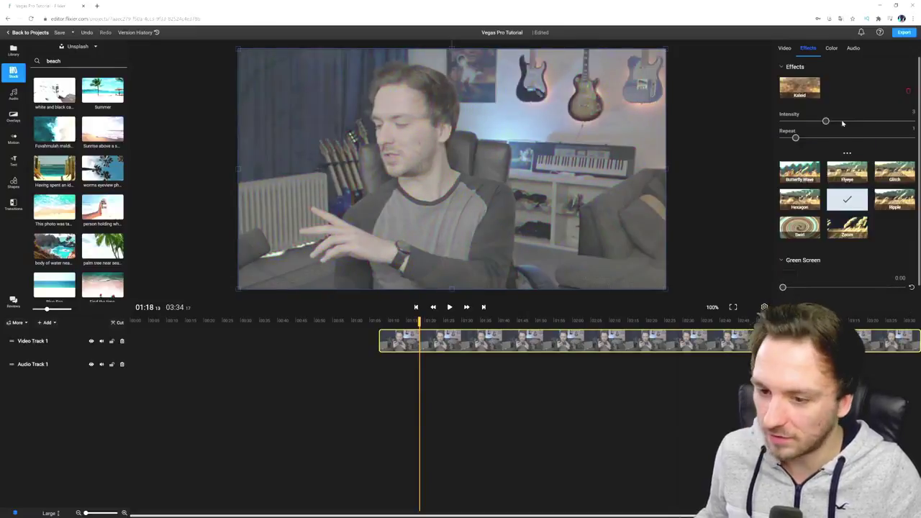
Compare colour filters such as Polaroid, Sepia, Black White and Vintage on the clip and apply Sharpen.
click(830, 47)
click(812, 86)
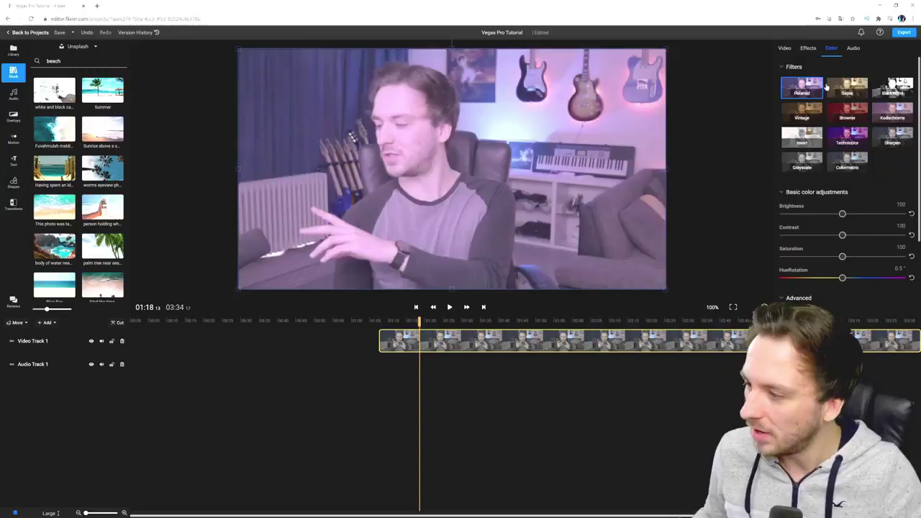
click(847, 87)
click(892, 87)
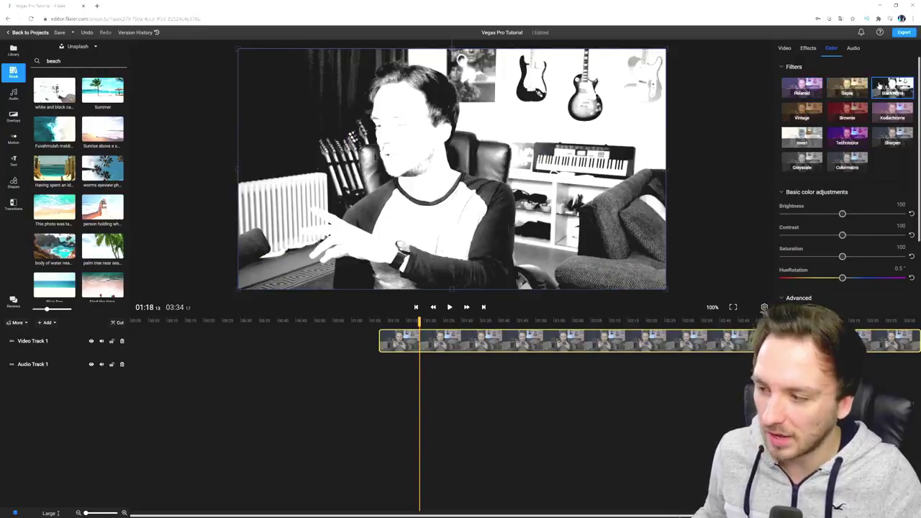
click(809, 115)
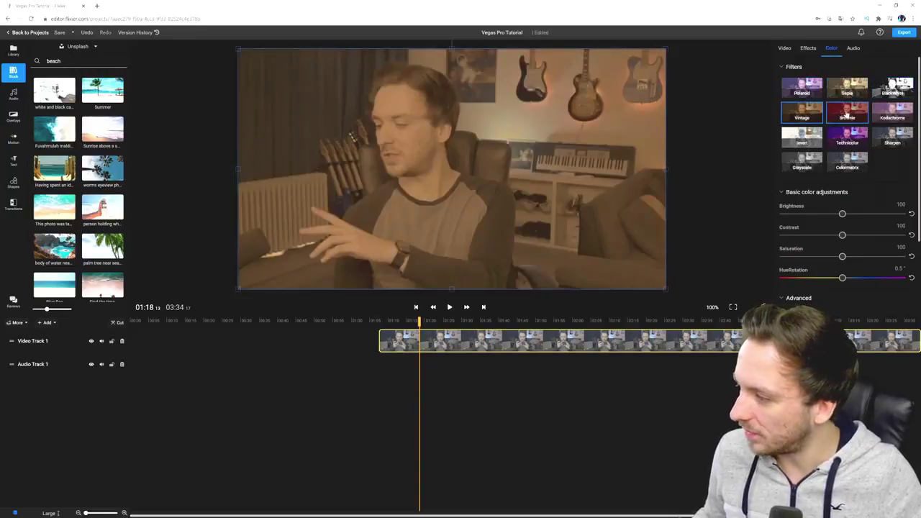
click(846, 114)
click(847, 135)
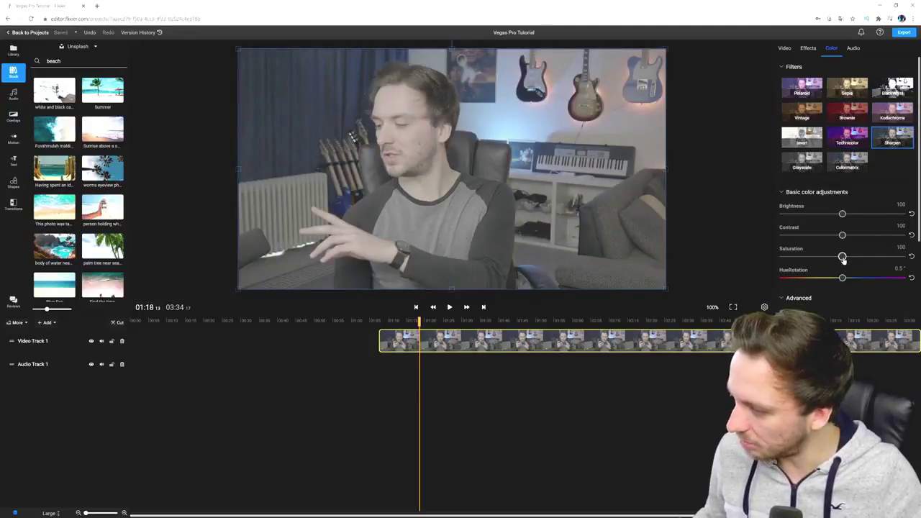
Set the clip's brightness to 105, contrast to 122 and saturation to 153, and bring up the advanced gamma settings.
drag(842, 257, 845, 215)
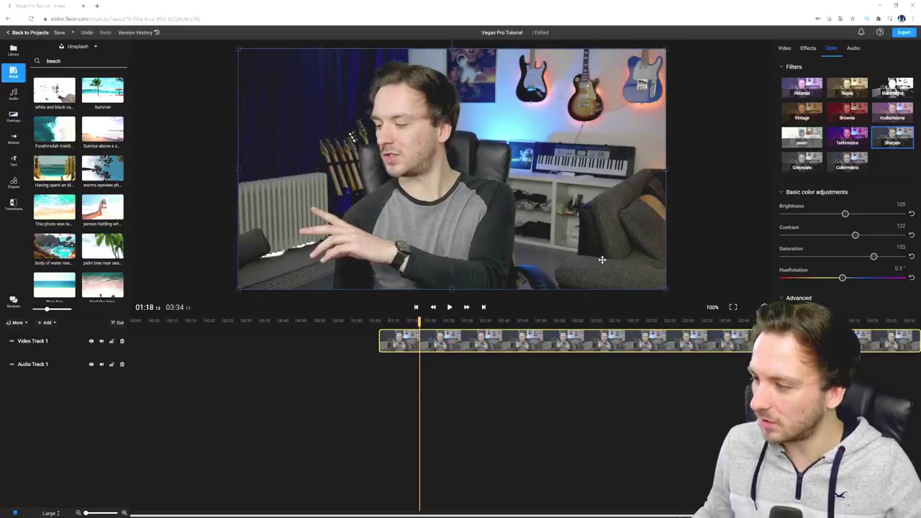
scroll(826, 243, down, 2)
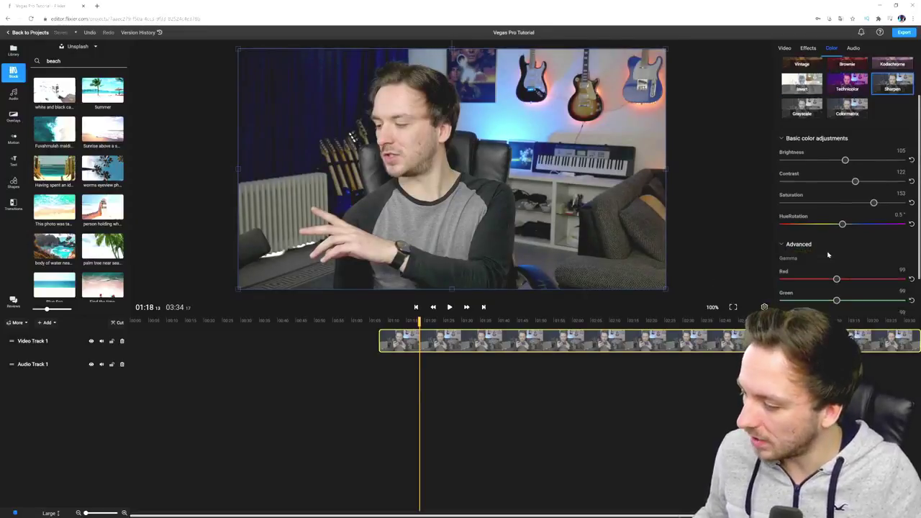
scroll(823, 249, down, 1)
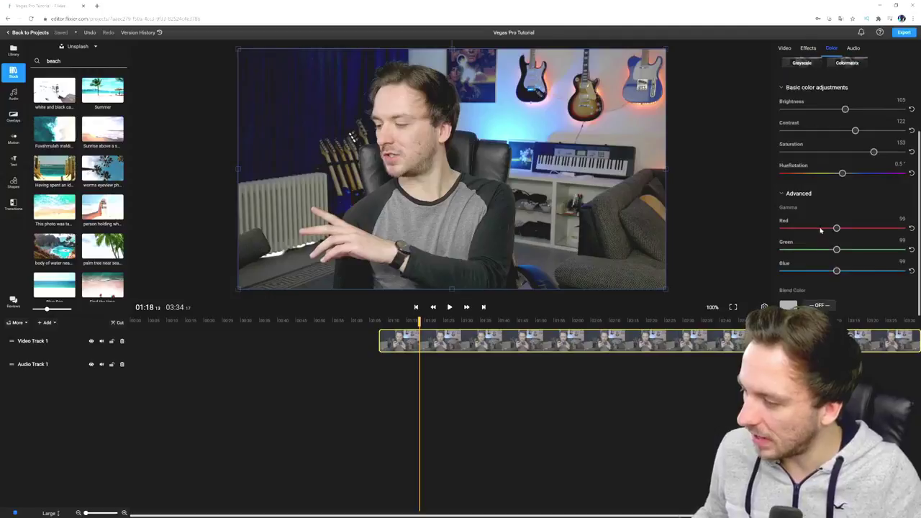
Try the Sepia and Polaroid filters on the colour-adjusted clip.
scroll(833, 172, up, 3)
click(808, 88)
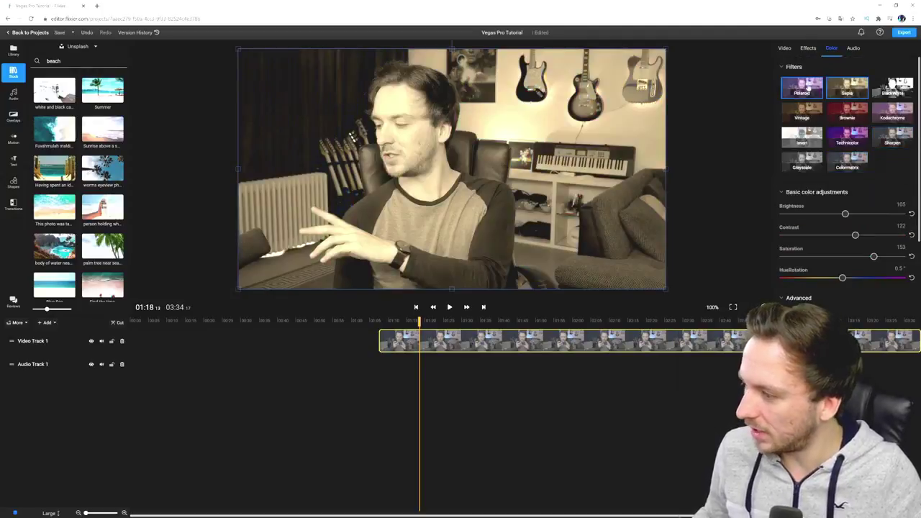
click(805, 87)
Set the clip's red gamma to 110 and saturation to 200, with the Sharpen filter applied.
scroll(828, 215, down, 3)
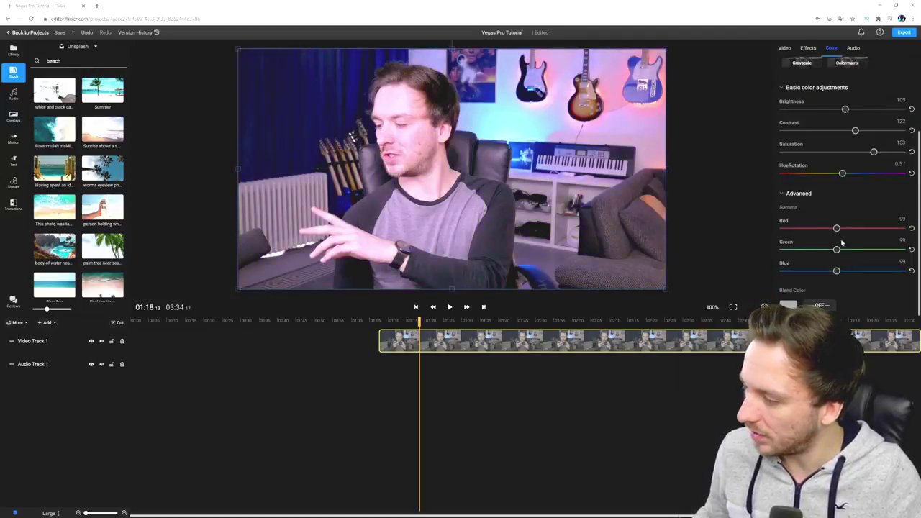
drag(838, 247, 835, 272)
drag(820, 228, 820, 250)
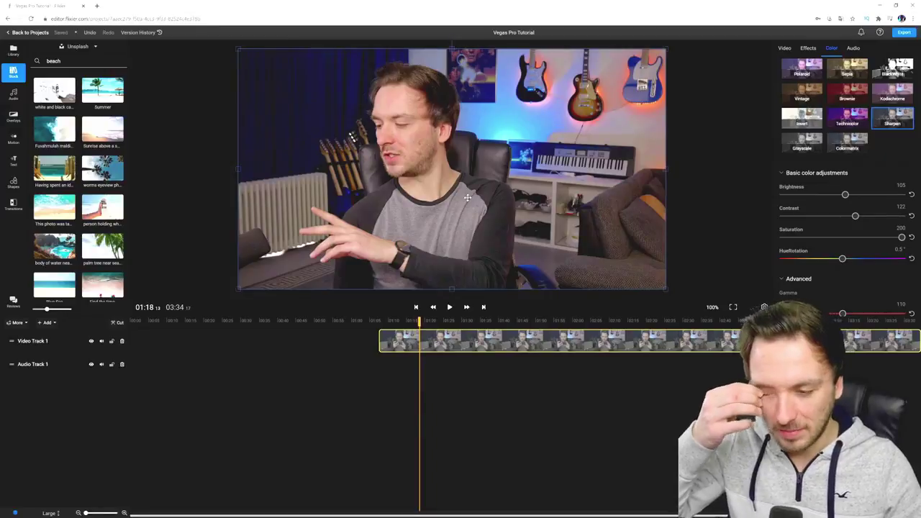
Preview the colour-graded clip at another point on the timeline.
click(548, 321)
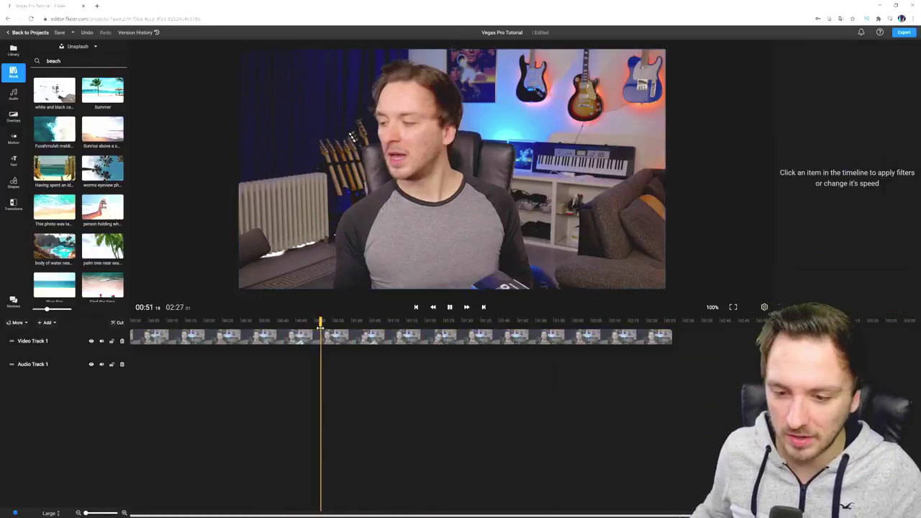
Select the colour-graded clip at about 54 seconds and preview it from an earlier point.
click(331, 333)
click(331, 325)
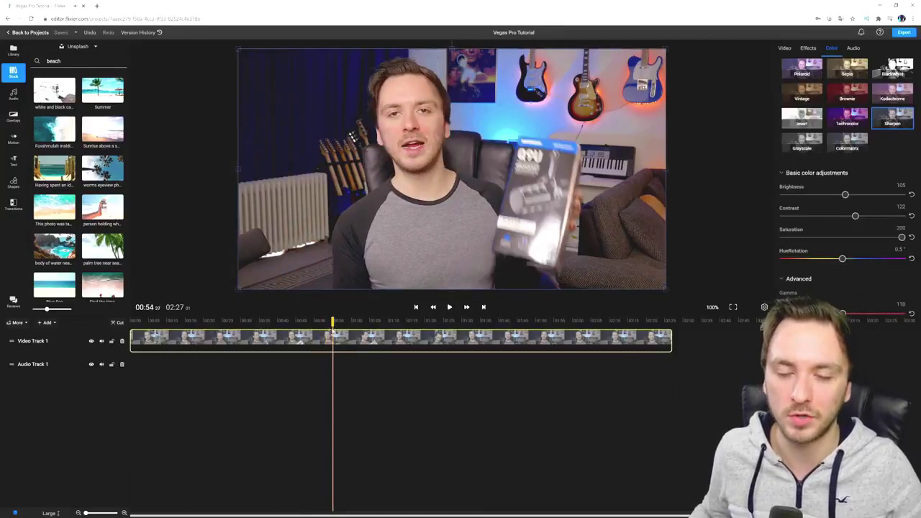
click(281, 322)
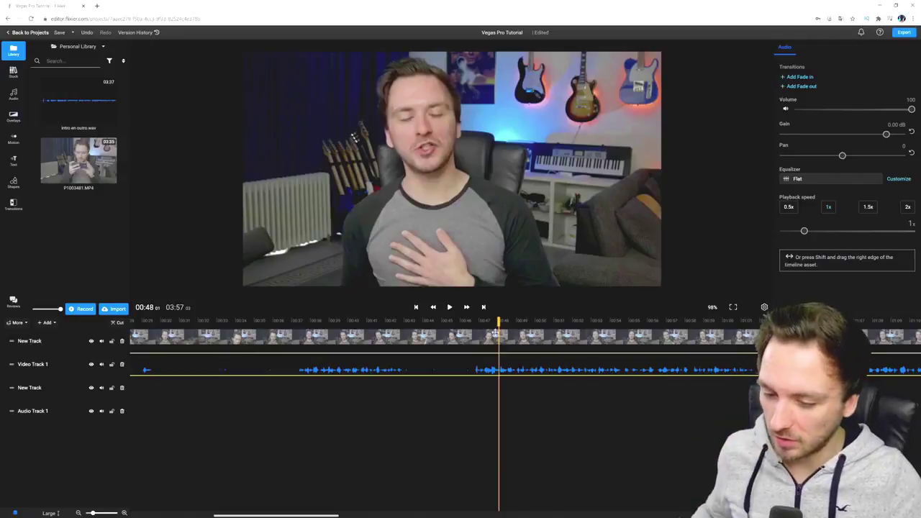
Try a lower volume on the intro en outro.wav clip, restore it to 100, and raise the gain to 15 dB.
click(621, 320)
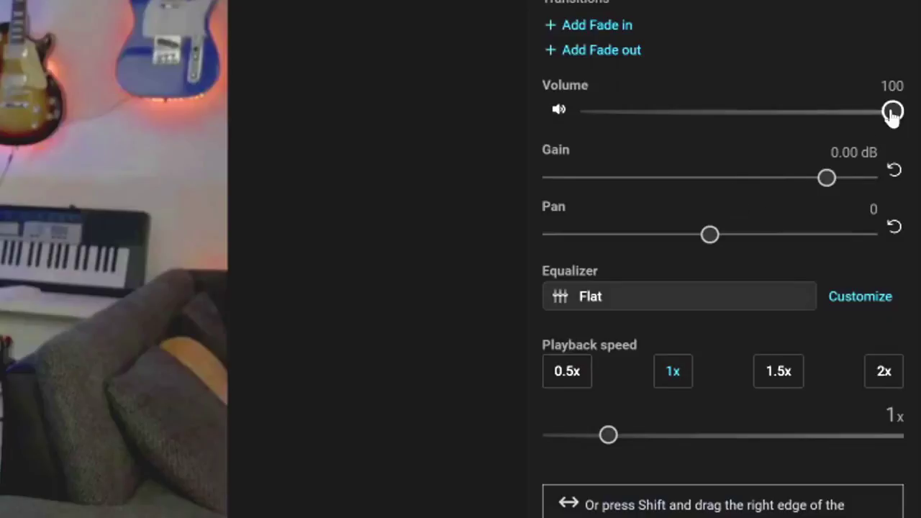
drag(911, 109, 858, 116)
drag(771, 112, 900, 112)
drag(826, 178, 866, 178)
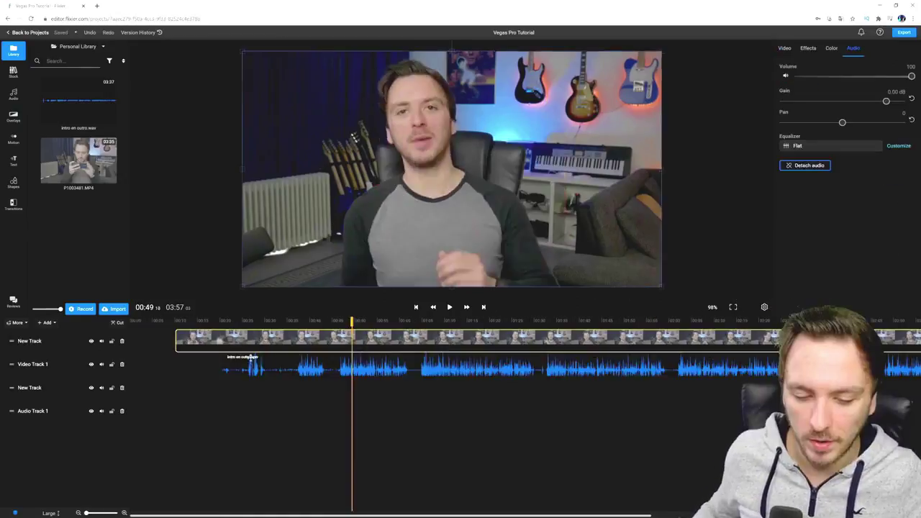
Trim the start of the video clip to match intro en outro.wav and move both clips to the start of the timeline.
click(173, 346)
drag(174, 341, 222, 343)
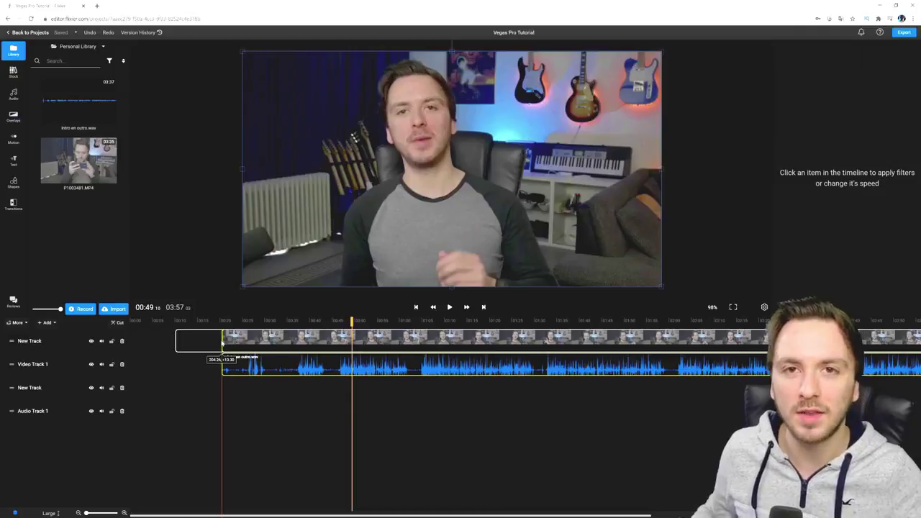
drag(222, 344, 222, 343)
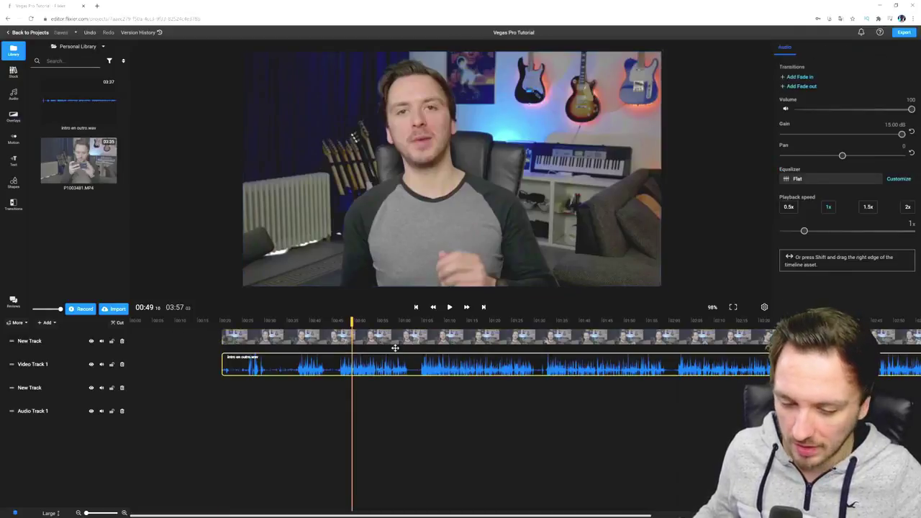
drag(407, 344, 391, 344)
drag(332, 344, 258, 344)
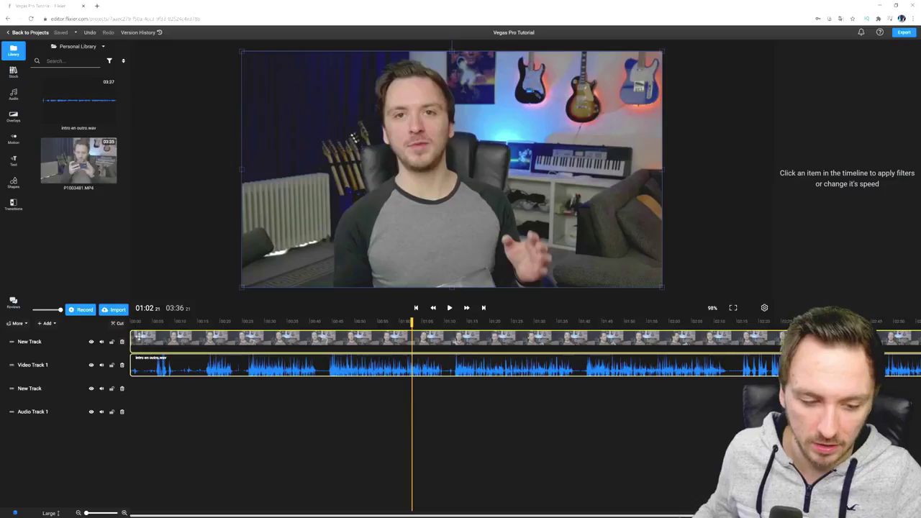
Browse the audio, overlay and motion graphics libraries and add Subscribe Badge Style 1 above the video at about 50 seconds.
click(376, 323)
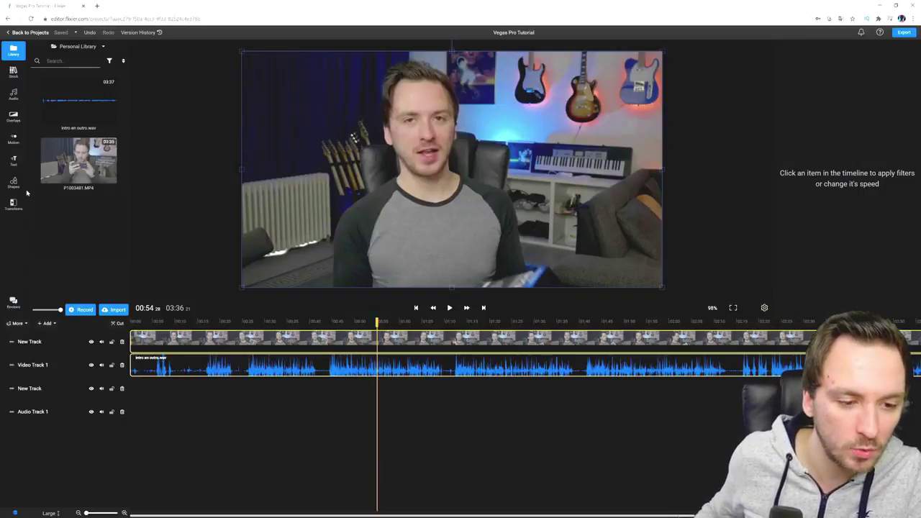
click(13, 93)
click(13, 115)
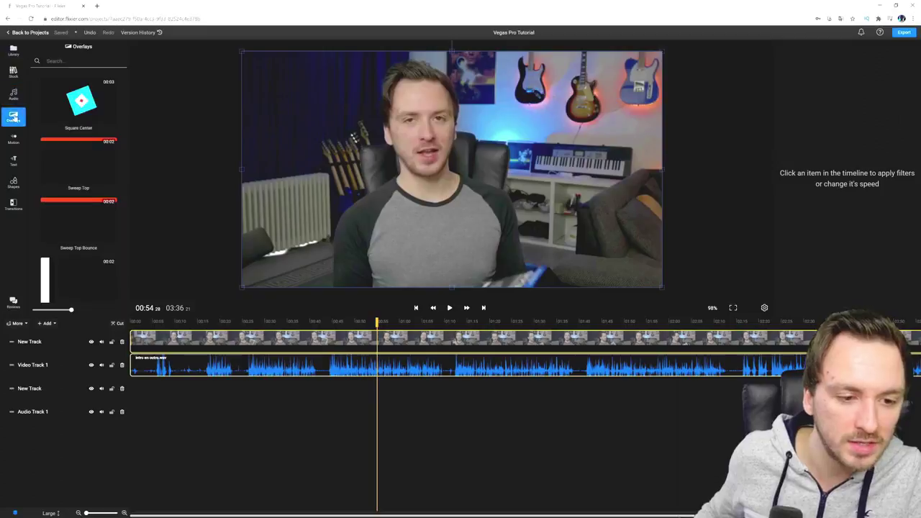
click(13, 138)
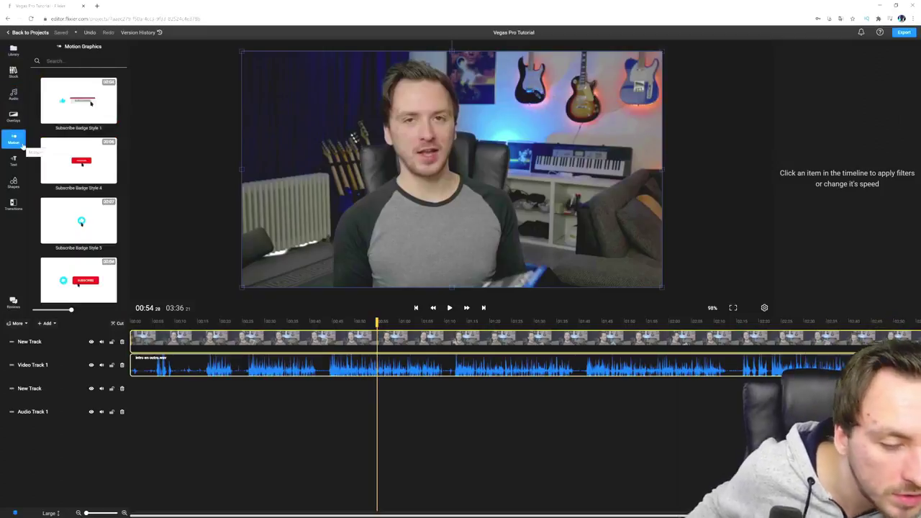
drag(79, 102, 367, 338)
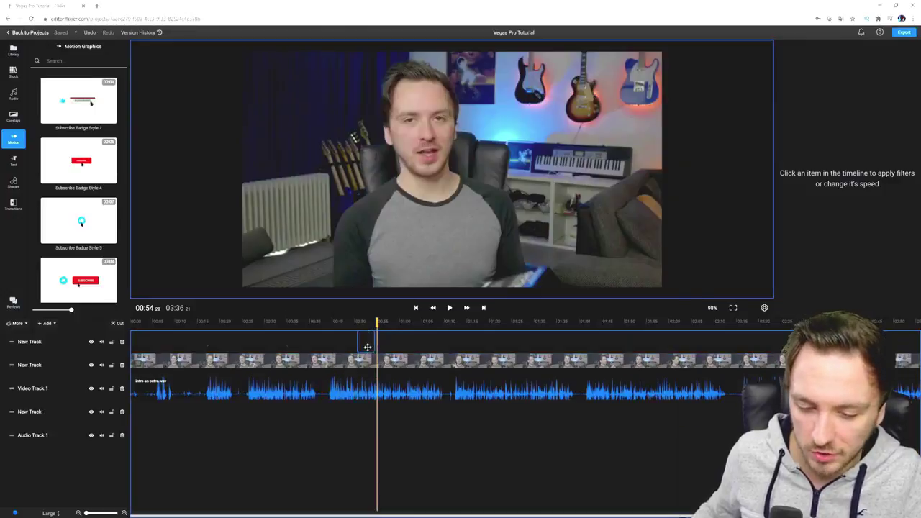
click(365, 342)
Move the subscribe badge to the lower-left corner of the frame, at about X -132 px and Y 930 px.
click(361, 325)
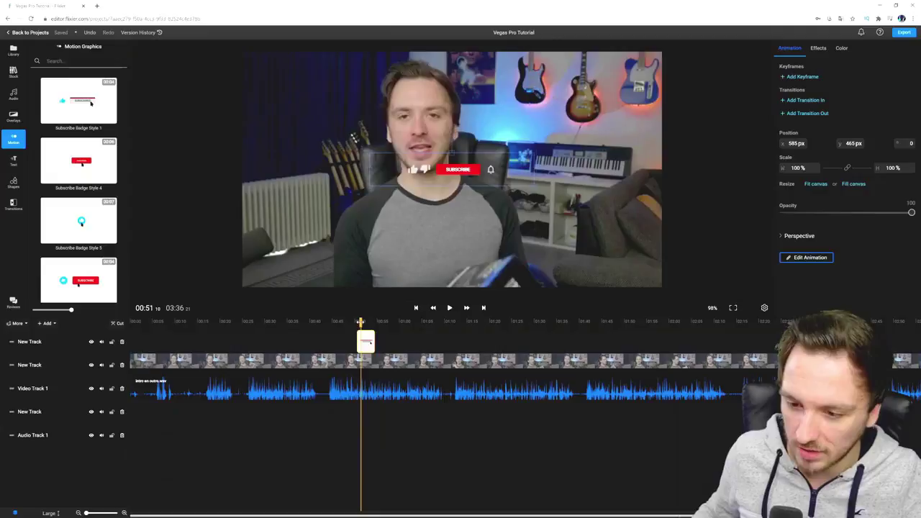
drag(466, 177, 311, 278)
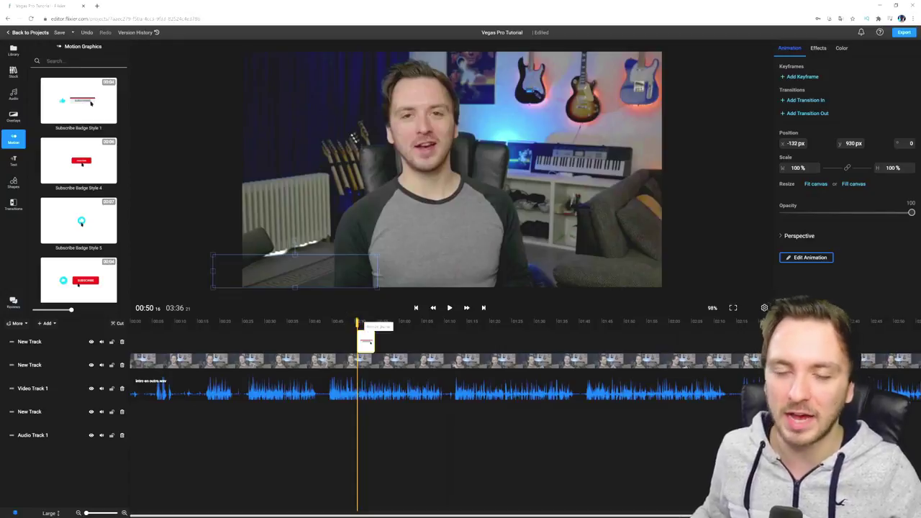
click(425, 196)
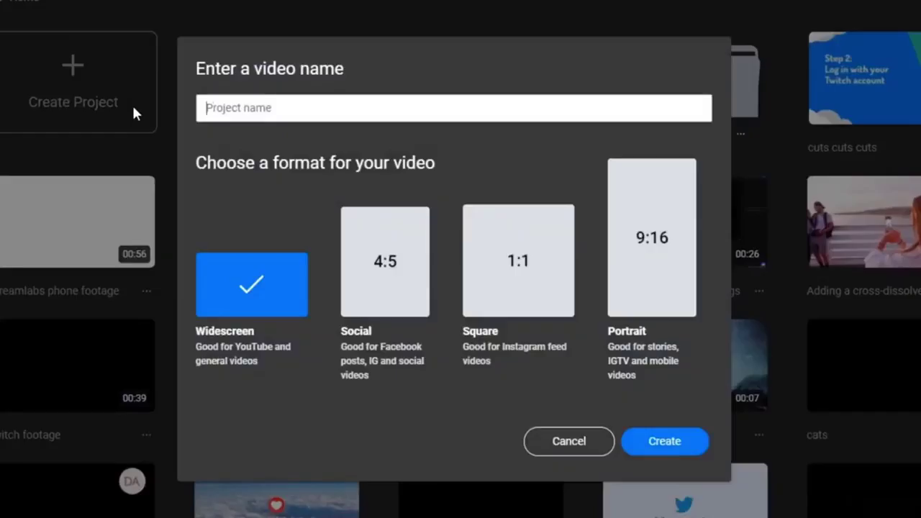
Name a new widescreen project Freeze Frame.
text(Freeze Frame Effect)
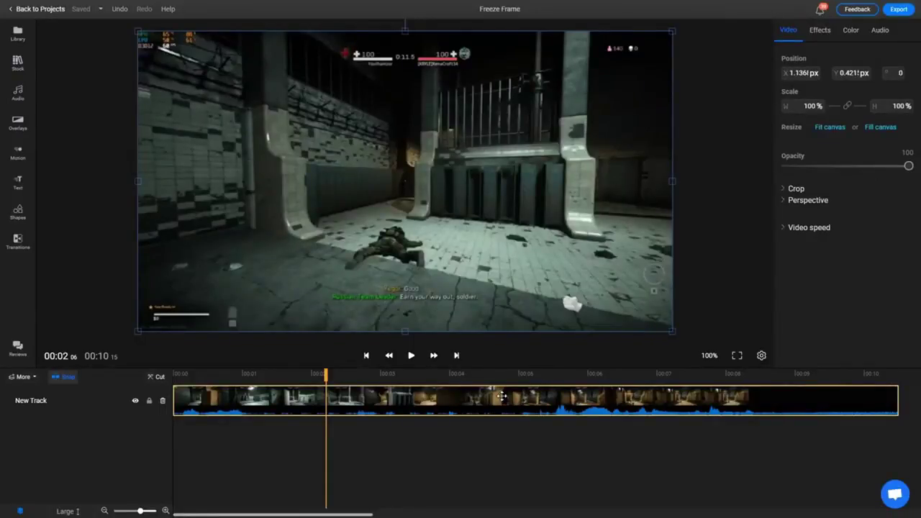
Add a freeze frame with a duration of 1 second to the gameplay clip at 5.47 seconds.
click(501, 396)
drag(502, 374, 537, 376)
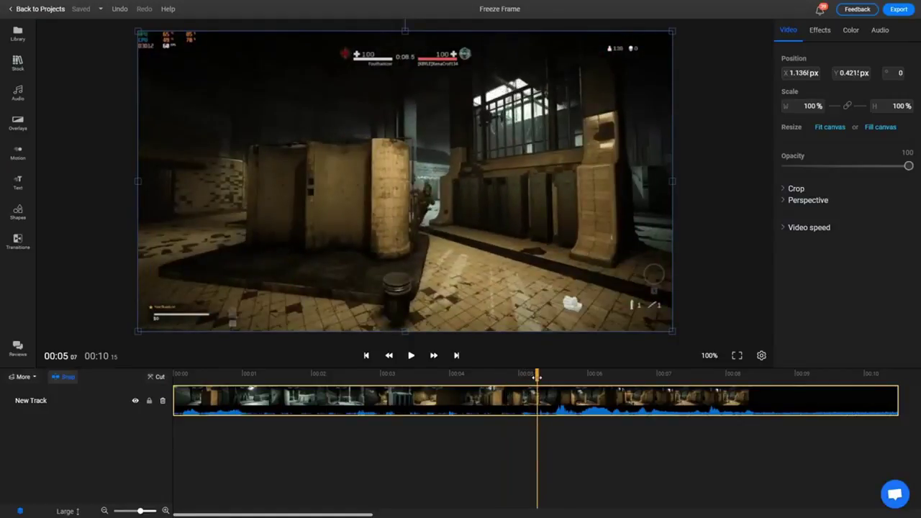
key(Right)
key(Right)
key(Right)
key(Right)
key(Right)
key(Right)
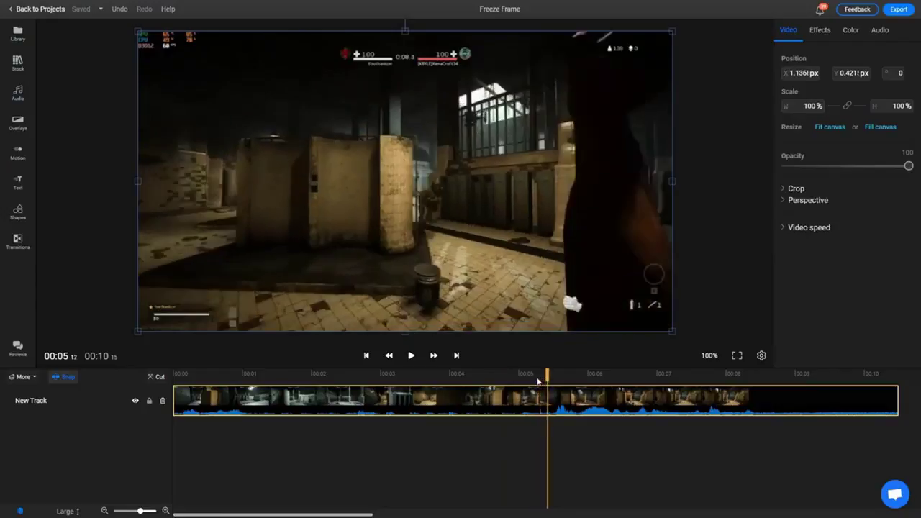
key(Right)
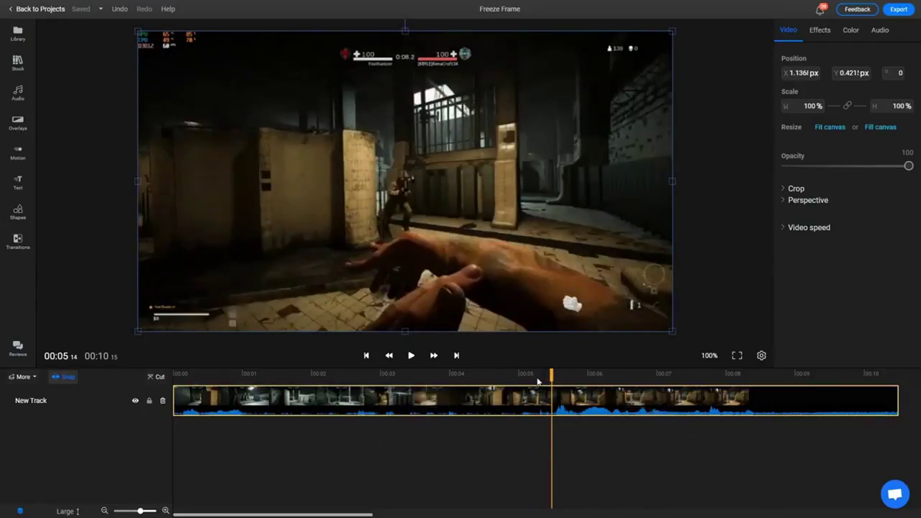
right_click(553, 398)
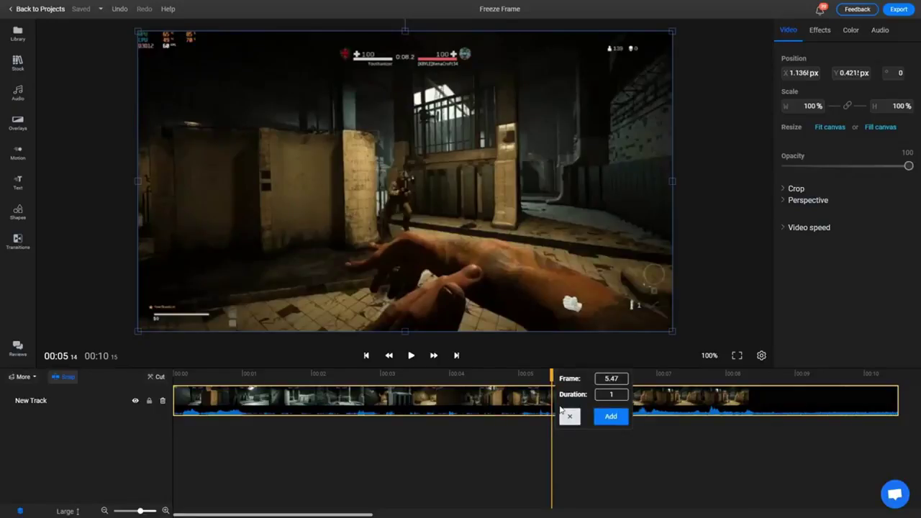
click(610, 416)
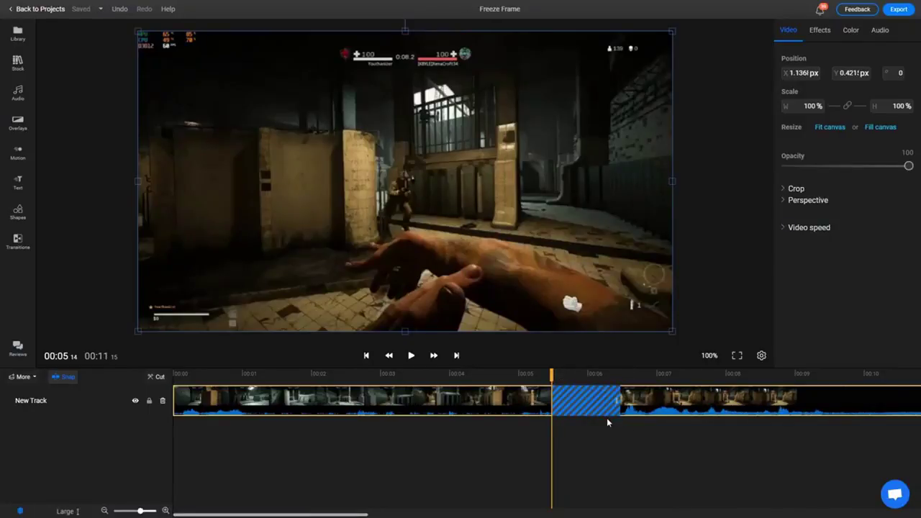
Extend the end of the freeze frame section to make the pause longer.
click(576, 400)
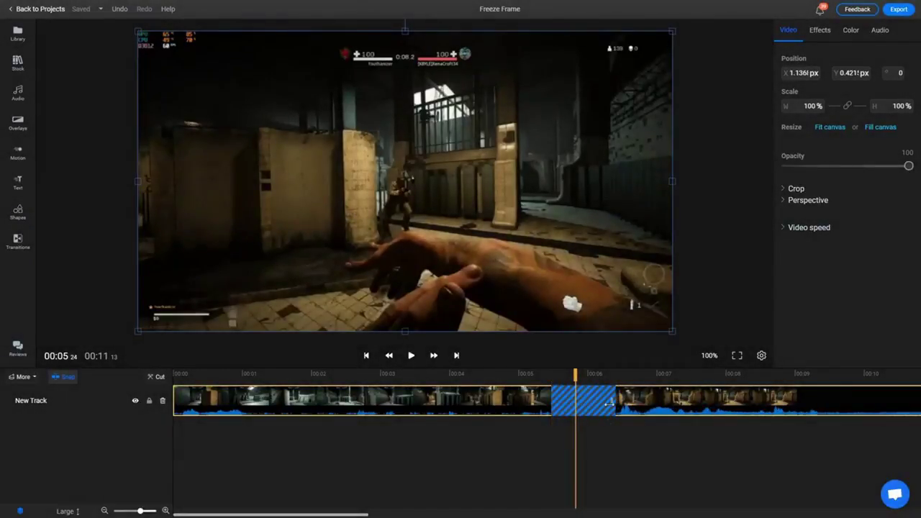
drag(611, 401, 656, 407)
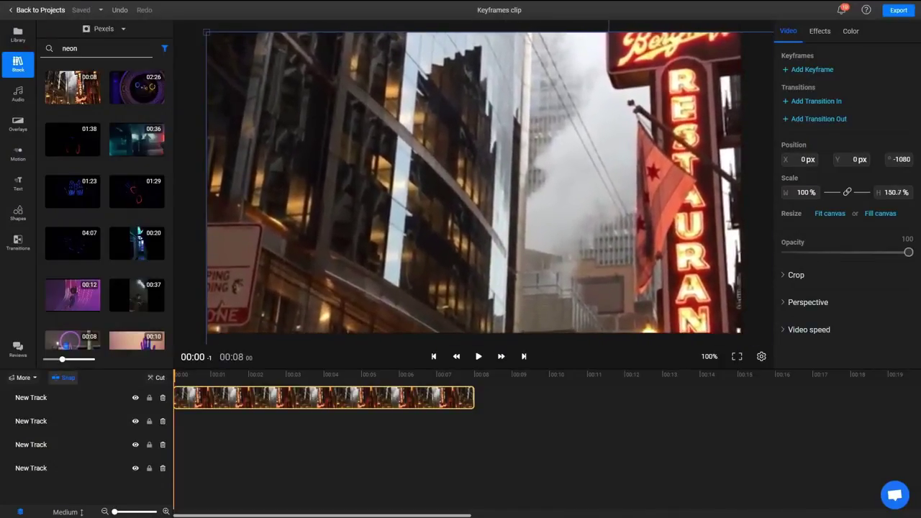
Try scaling the whole restaurant sign clip to 150%, positioned at X -480 px and Y -270 px, and play it.
key(F11)
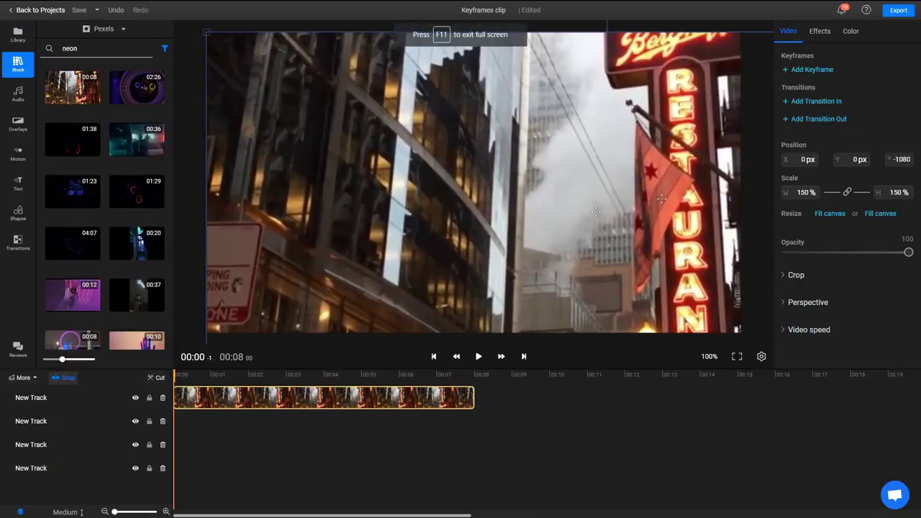
drag(530, 274, 424, 198)
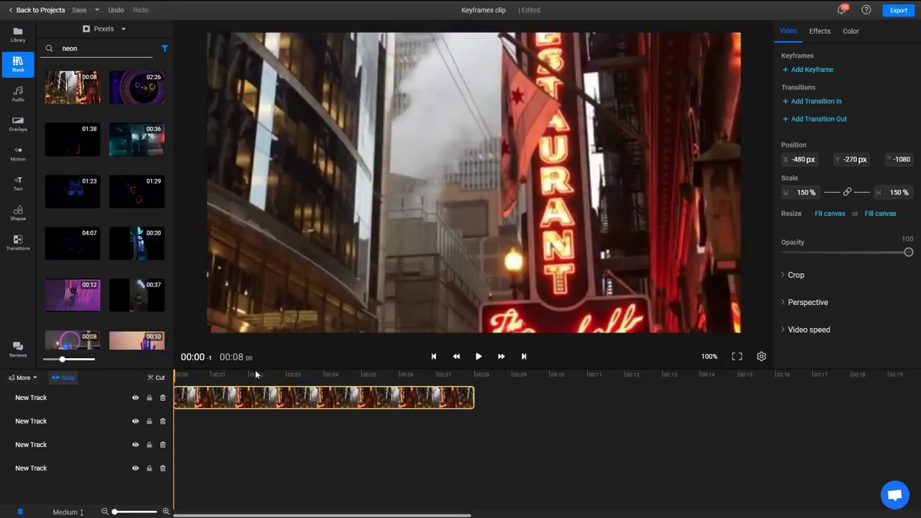
click(478, 358)
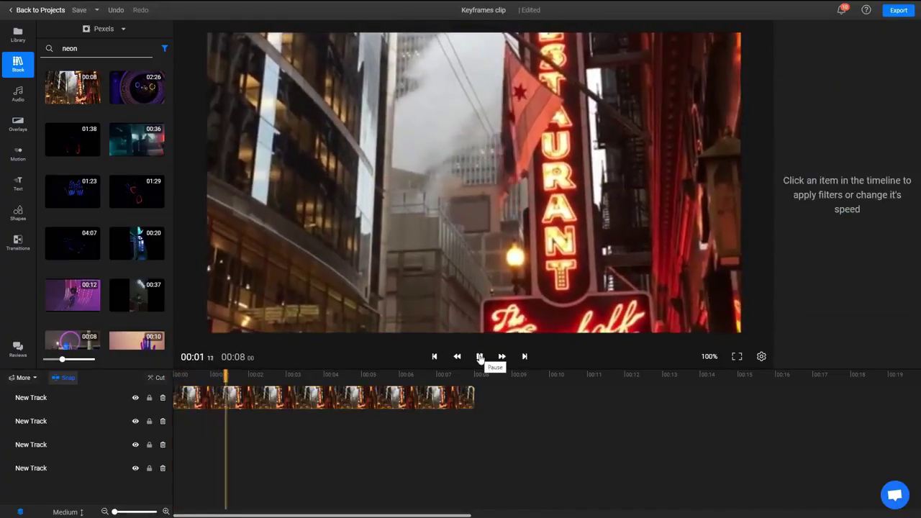
Split the restaurant sign clip at about 2 and 4 seconds and select the middle segment.
click(249, 388)
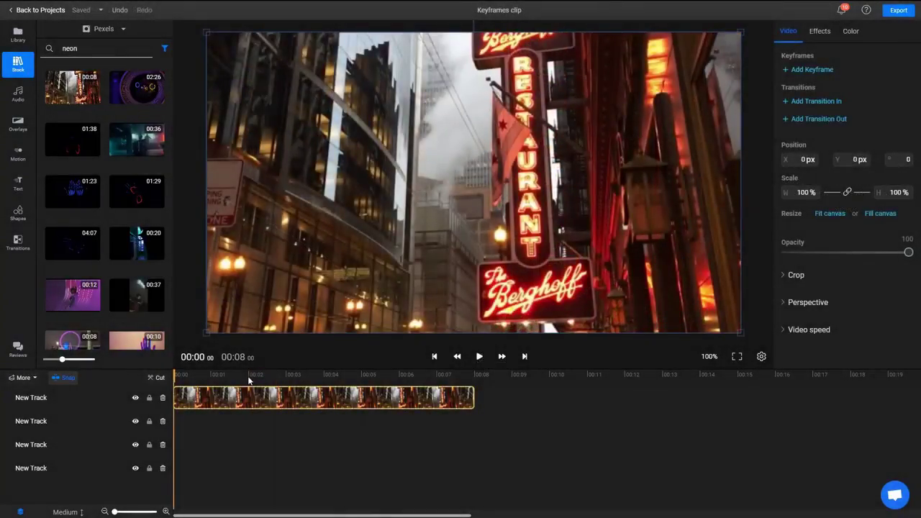
click(249, 377)
key(s)
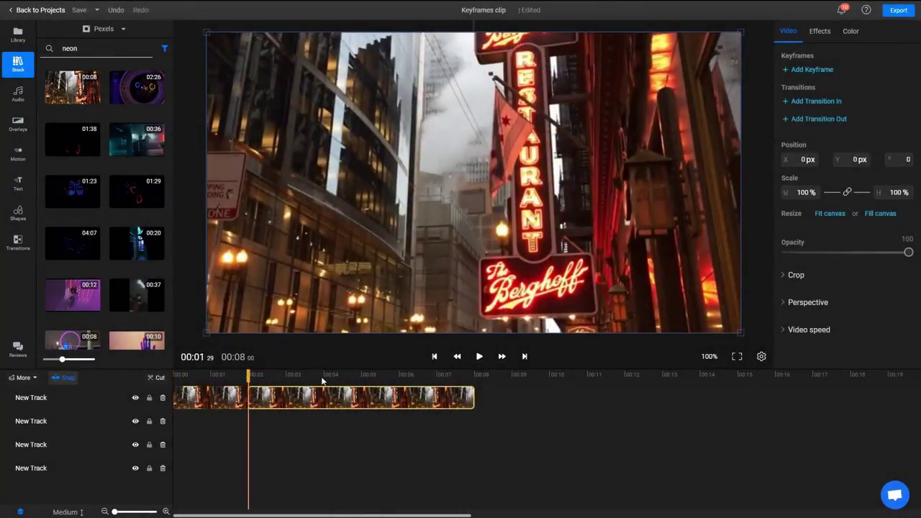
click(323, 375)
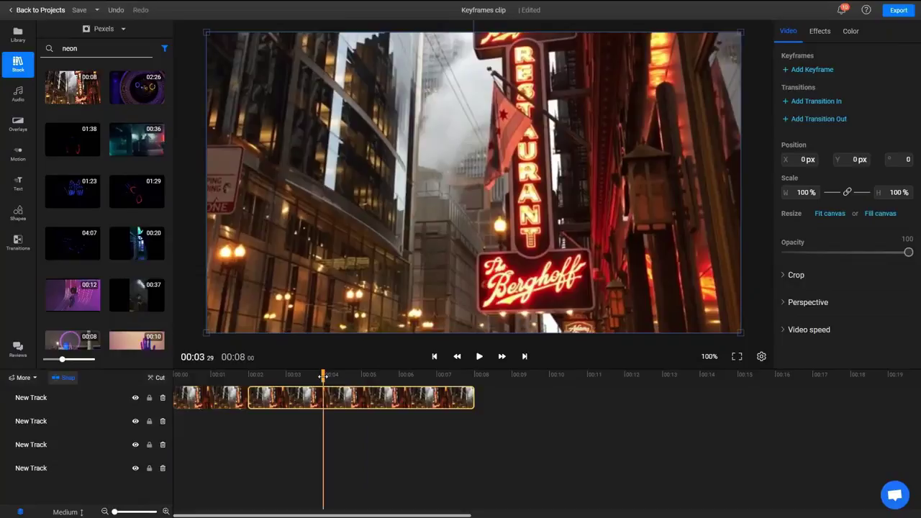
key(s)
click(295, 401)
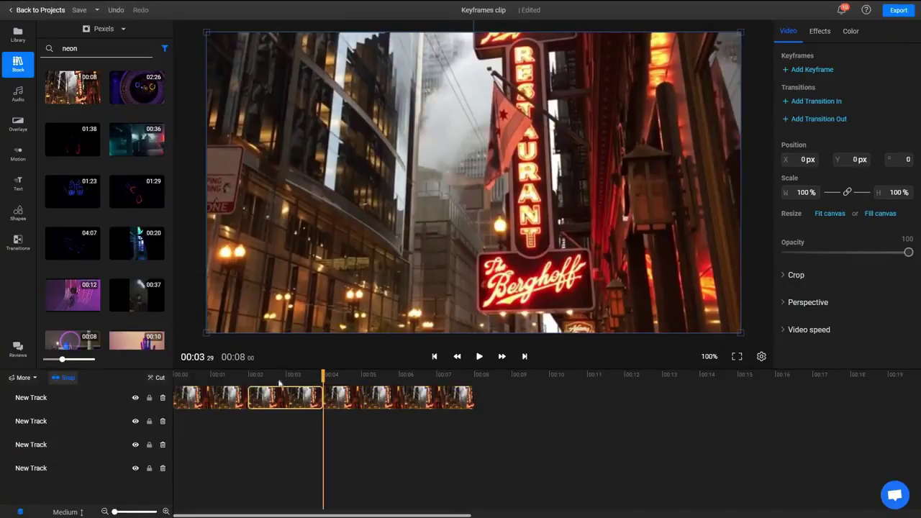
Scale the middle segment to 150%, position it at X -480 px and Y -270 px, and play the clip from the first segment.
click(279, 375)
drag(882, 192, 920, 193)
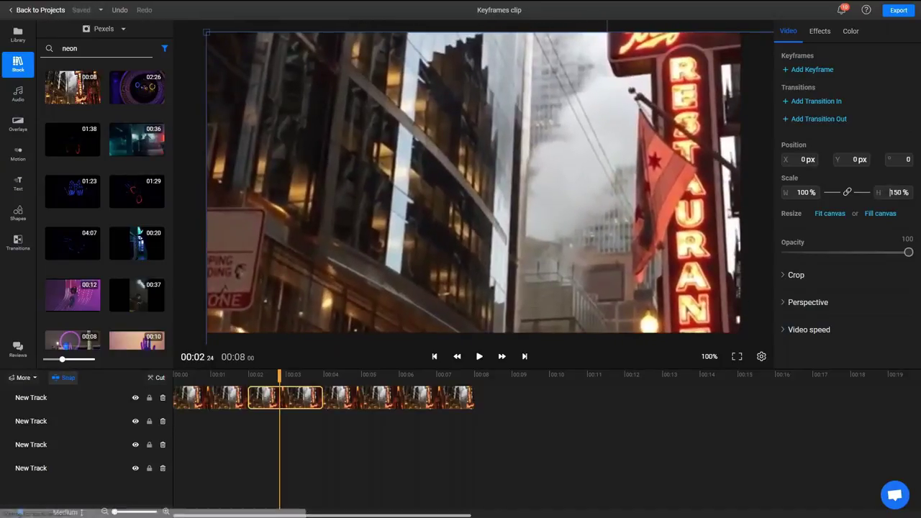
drag(477, 225, 409, 191)
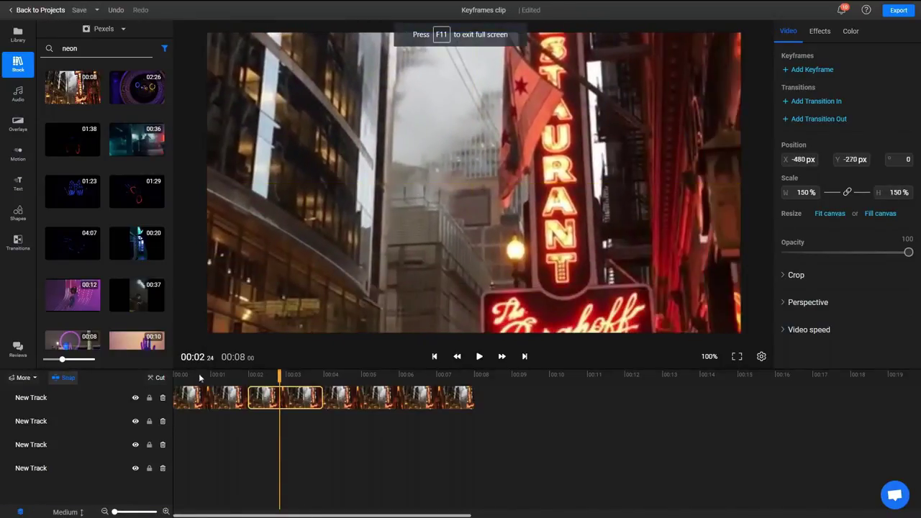
click(199, 375)
click(480, 357)
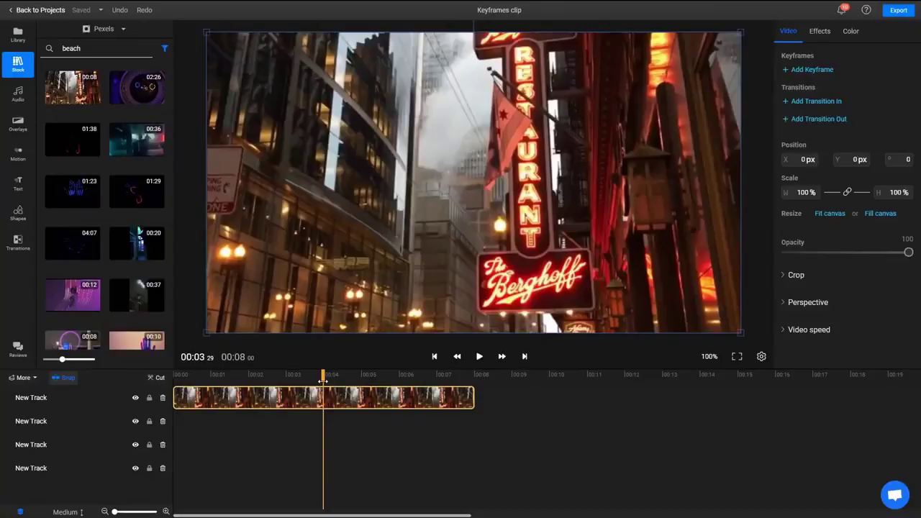
Add a keyframe group to the unsplit restaurant sign clip at about 4 seconds and move its starting keyframe to about 2 seconds.
click(802, 71)
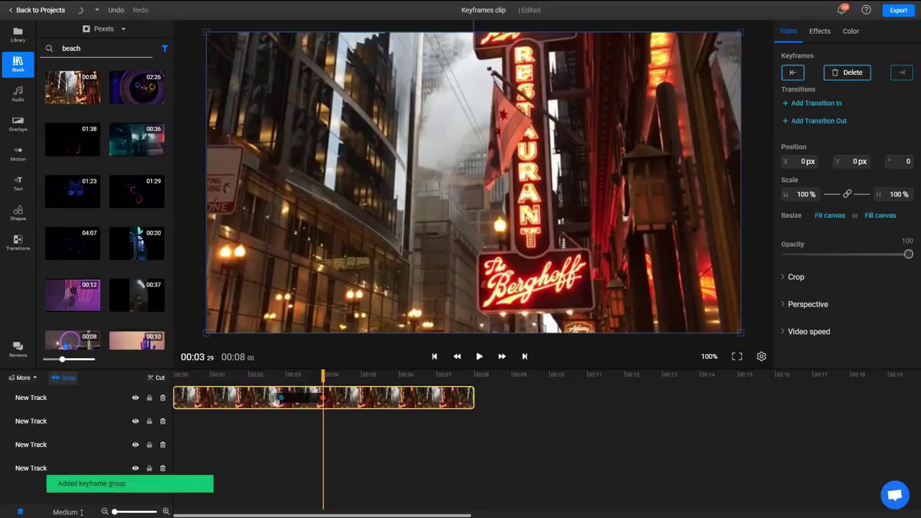
click(295, 400)
click(323, 398)
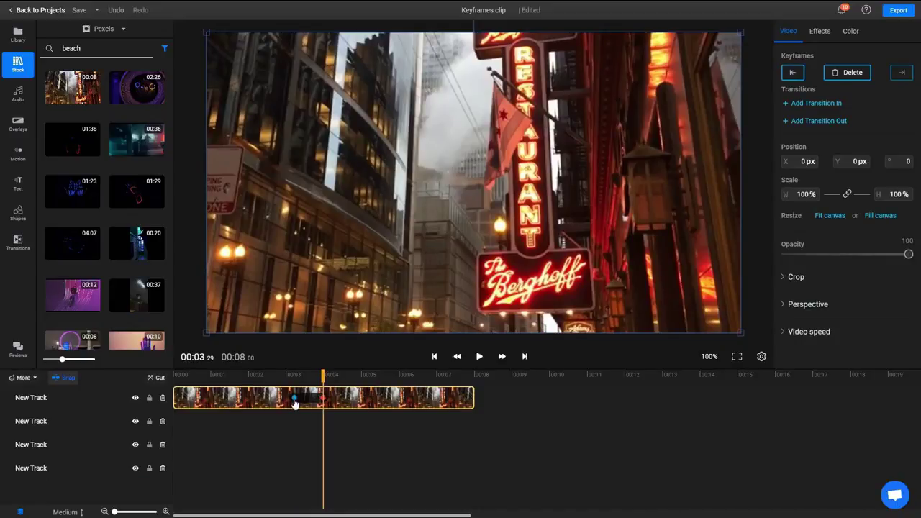
drag(294, 403, 244, 404)
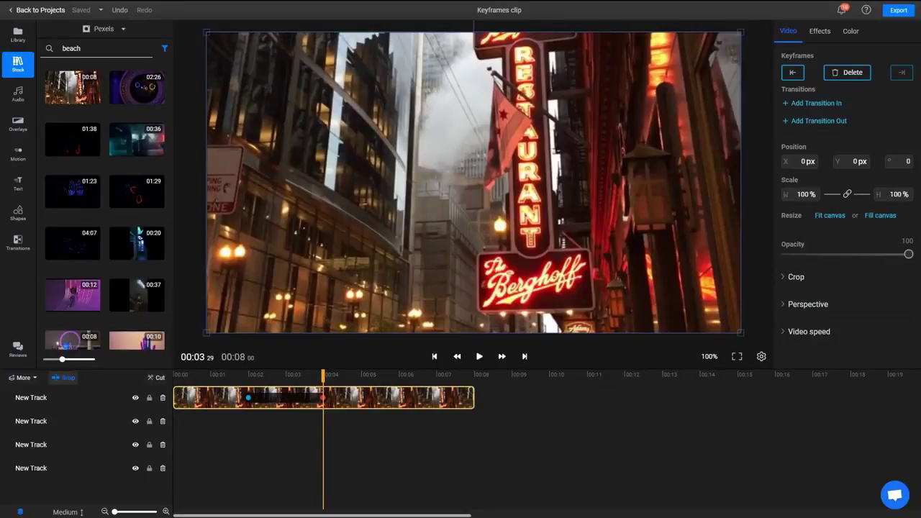
Scale the clip to 150% at X -480 px, Y -270 px on the keyframe at about 4 seconds and play the animation.
drag(891, 194, 915, 194)
drag(489, 237, 432, 212)
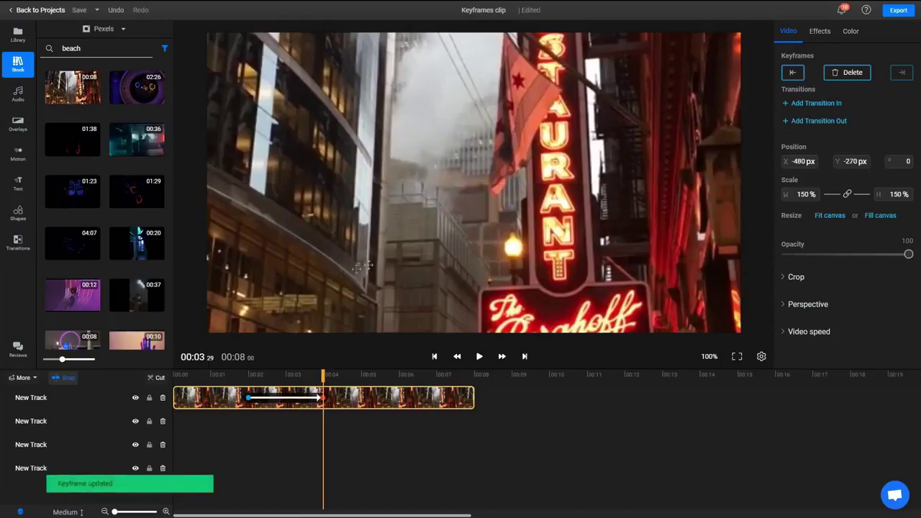
click(209, 375)
key(space)
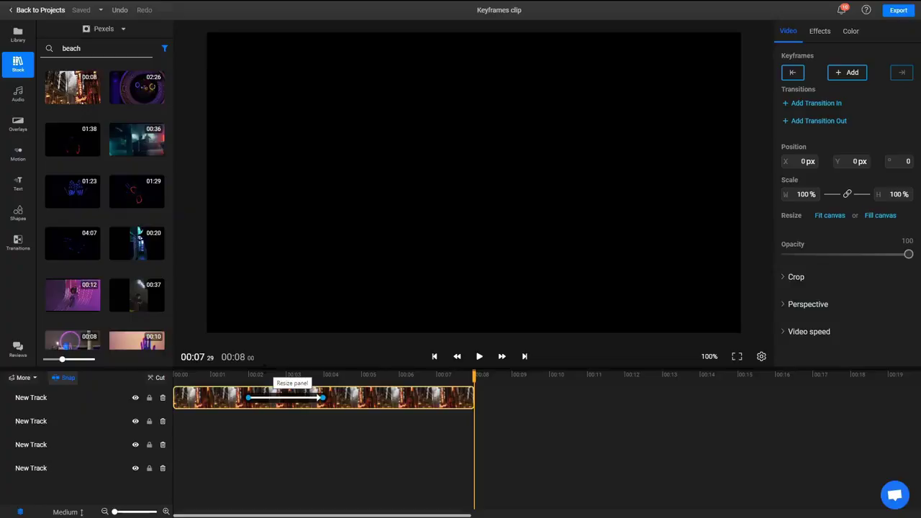
Add a second keyframe group from about 5 to 7 seconds and fit the clip to the canvas at its ending keyframe.
click(302, 375)
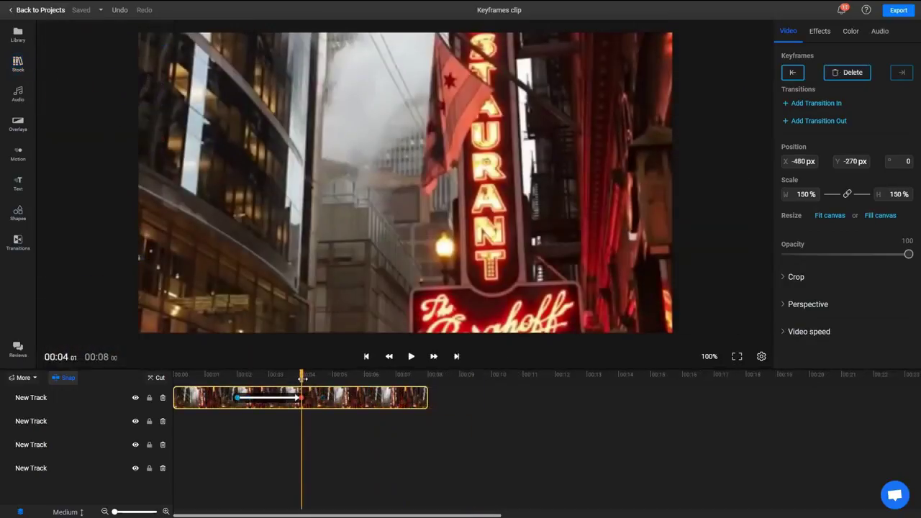
drag(302, 378, 334, 382)
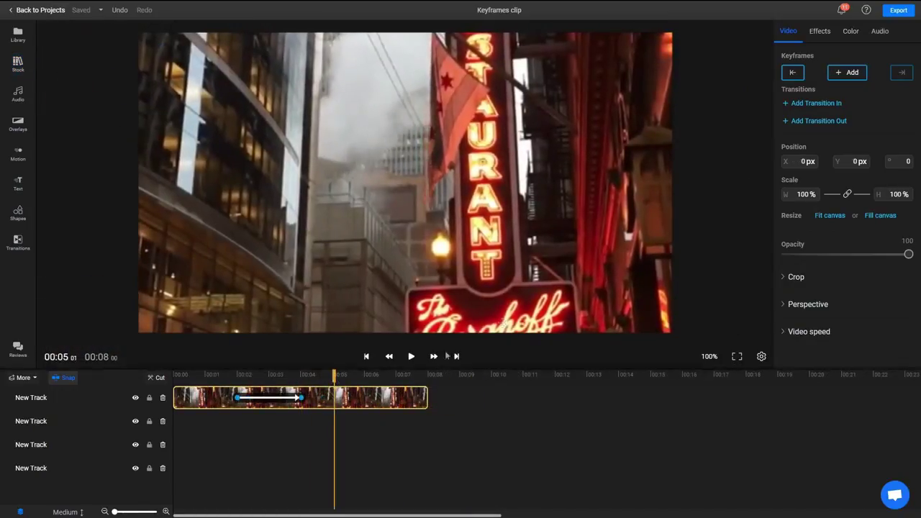
click(842, 73)
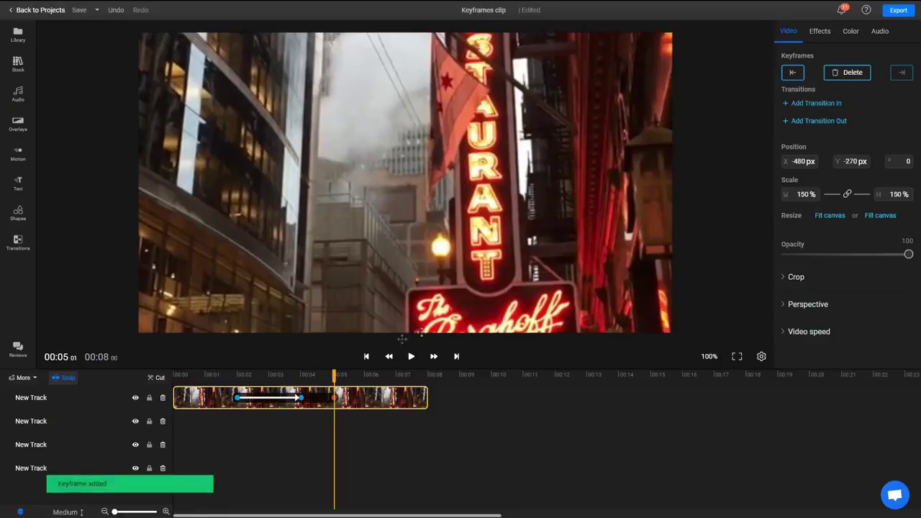
drag(333, 378, 395, 378)
click(840, 74)
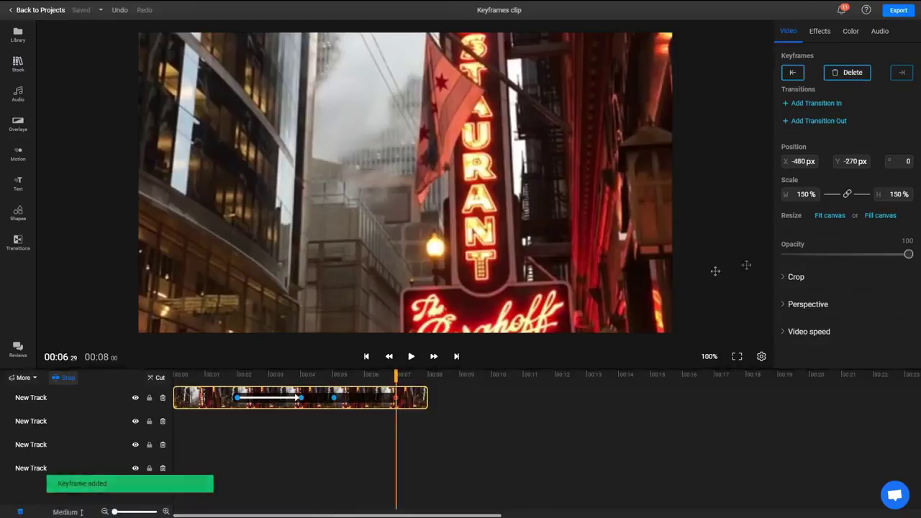
click(824, 221)
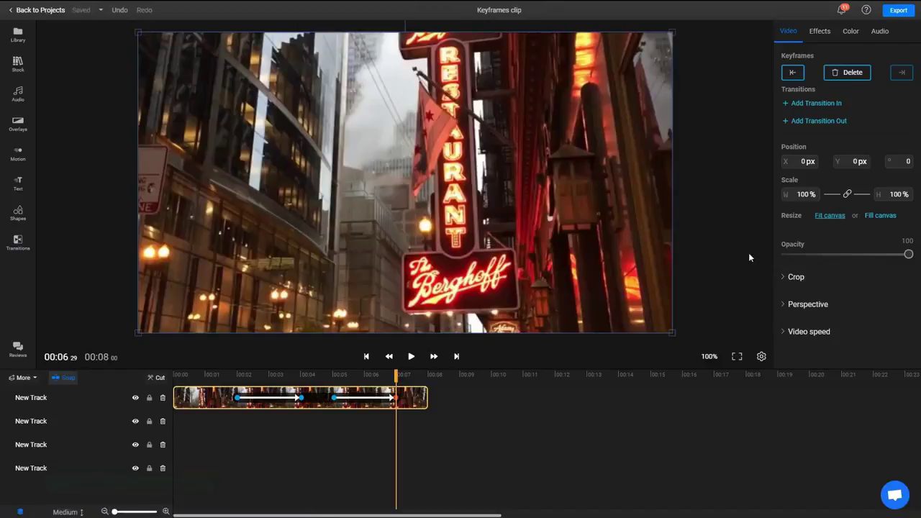
click(205, 375)
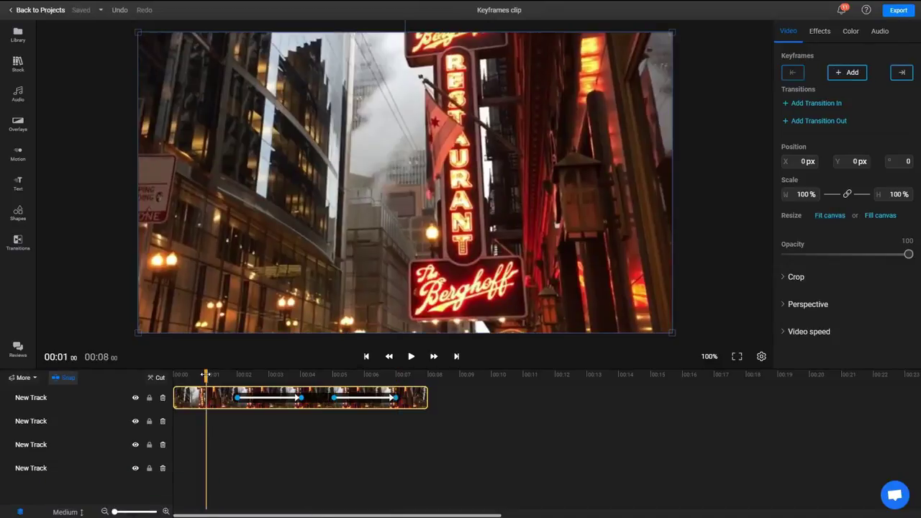
Deselect the restaurant sign clip and play the composition with its keyframed shape and text layers from the start.
click(450, 331)
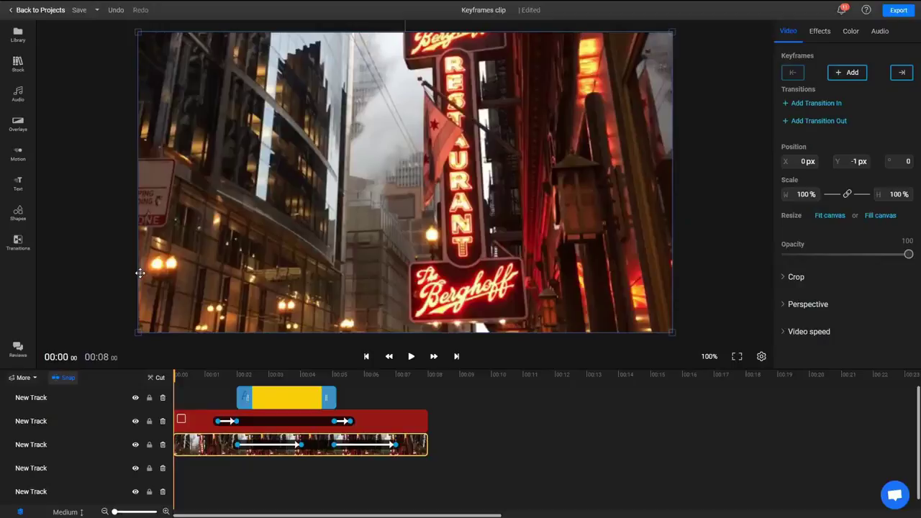
click(138, 273)
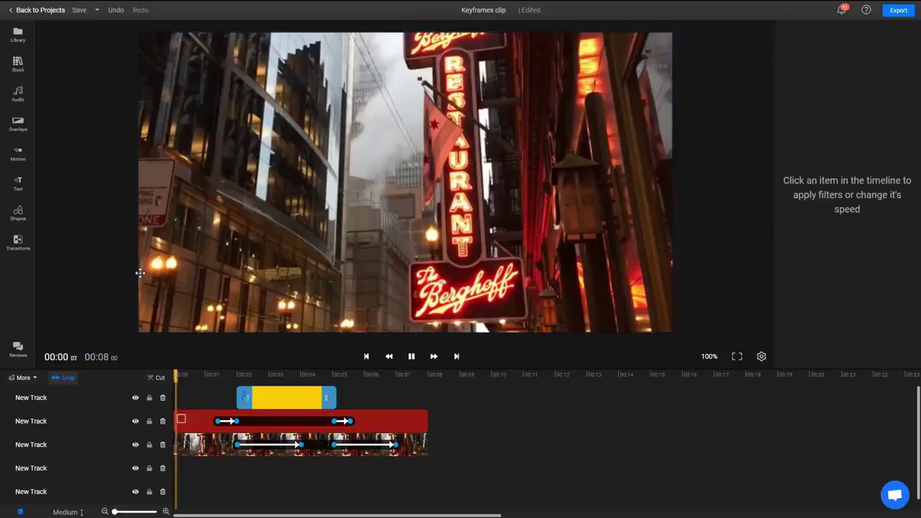
key(space)
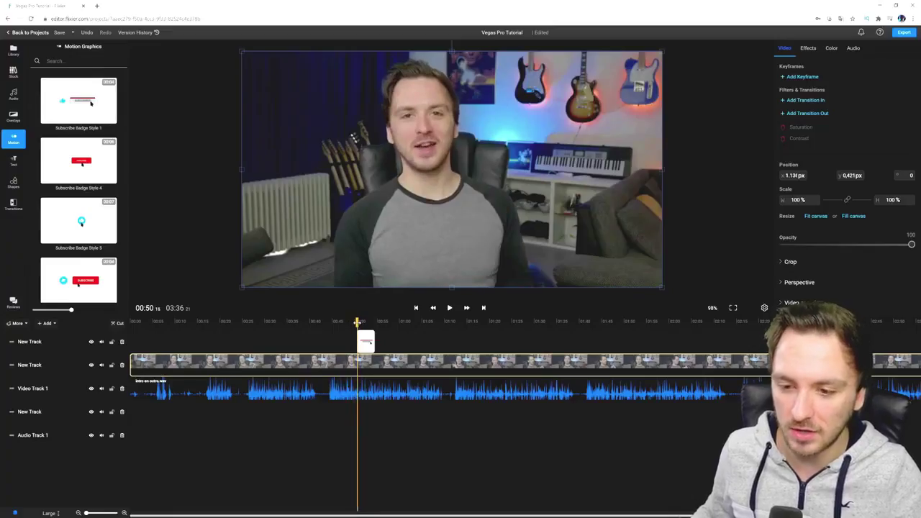
Skim the talking-head footage in the Vegas Pro Tutorial project and try to apply the Bounce transition to its video clip.
click(366, 321)
click(438, 322)
click(452, 321)
click(487, 322)
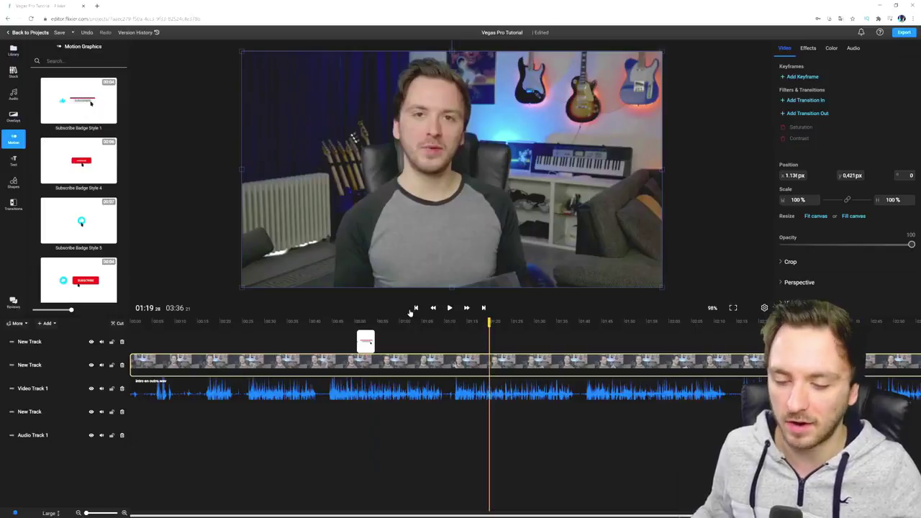
click(8, 204)
click(12, 203)
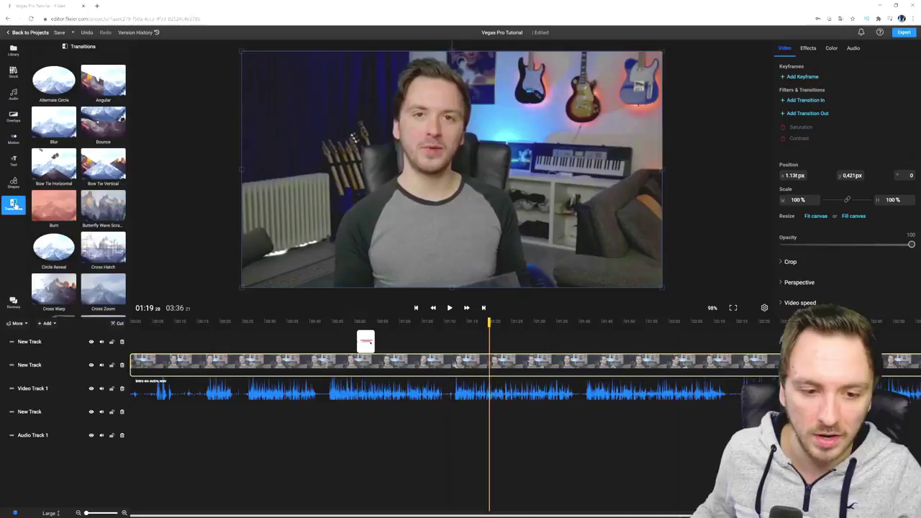
drag(103, 122, 399, 363)
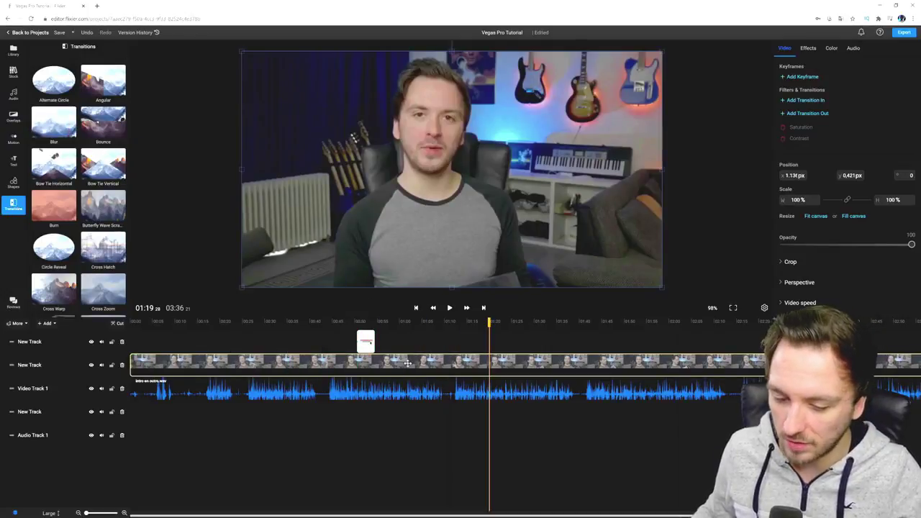
Split the talking-head video clip at about 1:07 and 1:22 and delete the segment between the cuts.
click(418, 340)
click(435, 330)
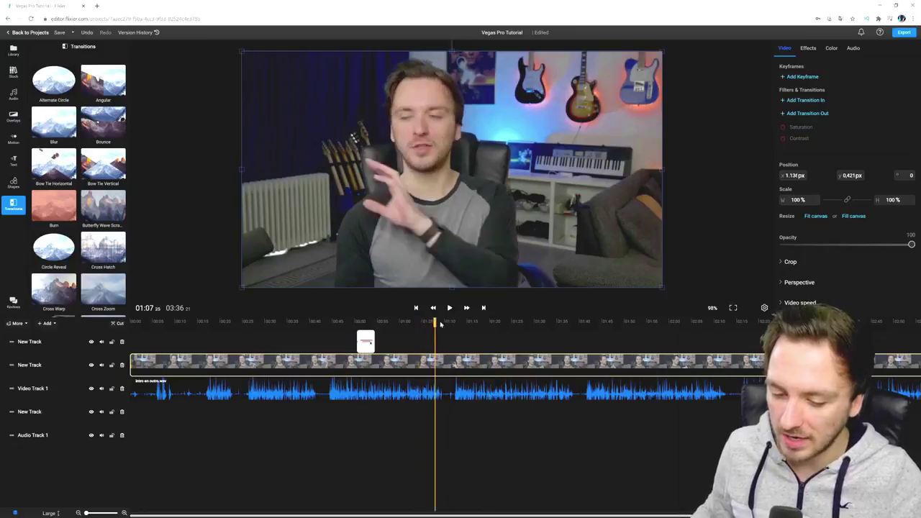
right_click(436, 361)
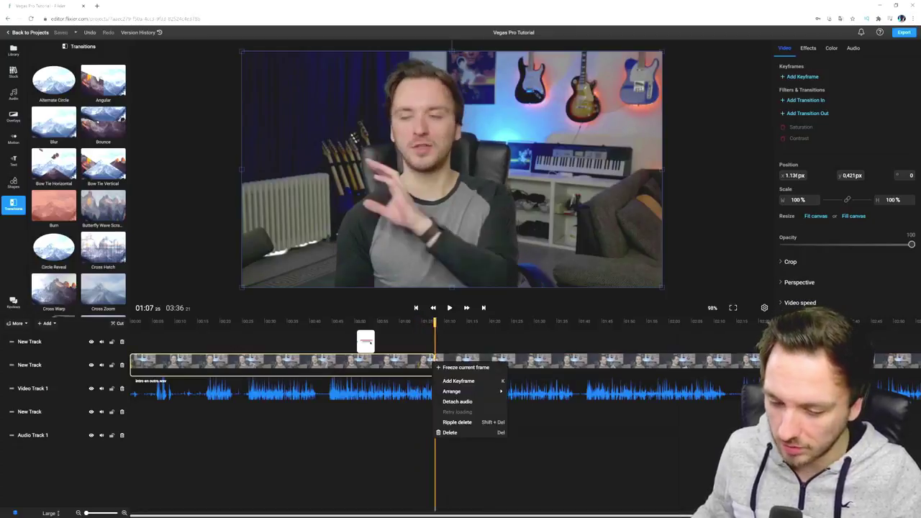
click(434, 360)
key(s)
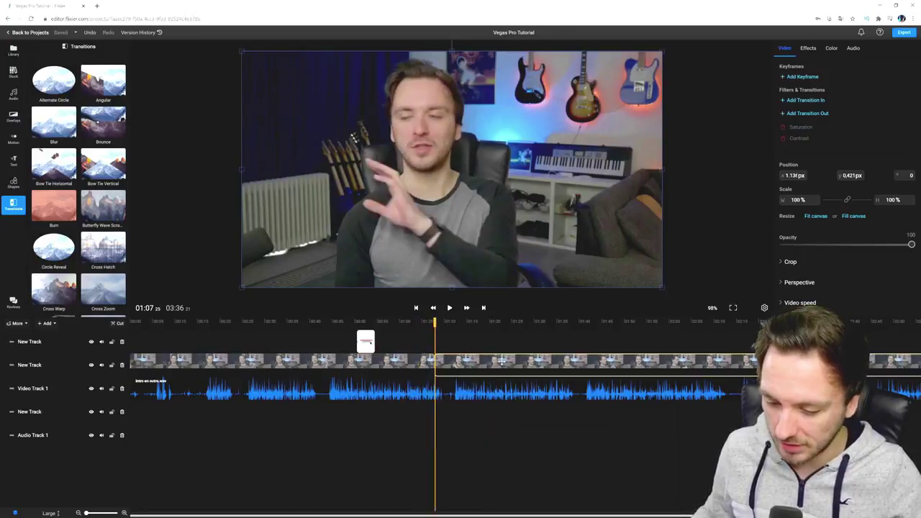
click(502, 326)
key(s)
click(458, 394)
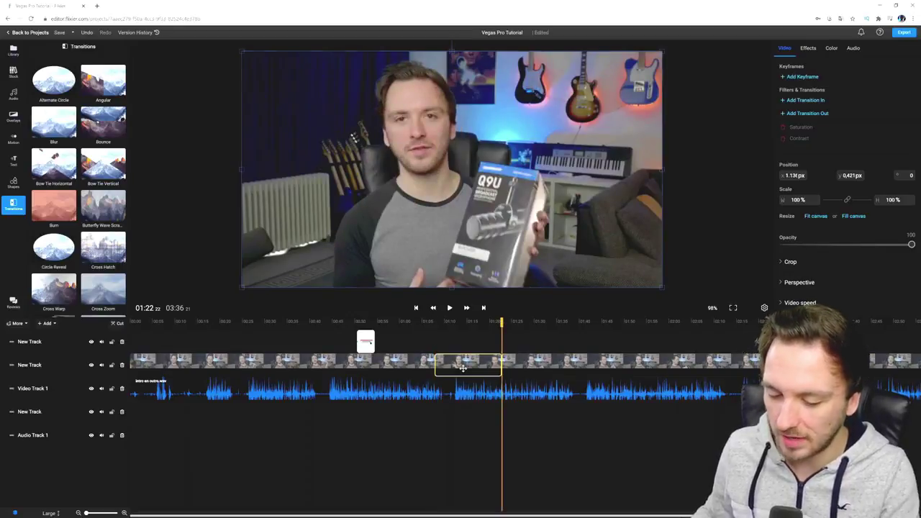
key(Delete)
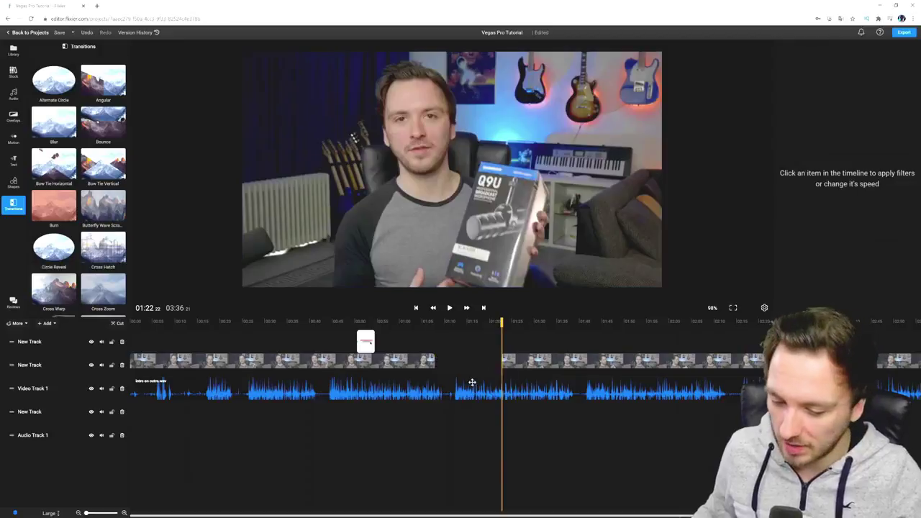
Cut the separate audio between about 1:07 and 1:22 as well and move the remaining part up to close the gap.
click(430, 388)
click(435, 323)
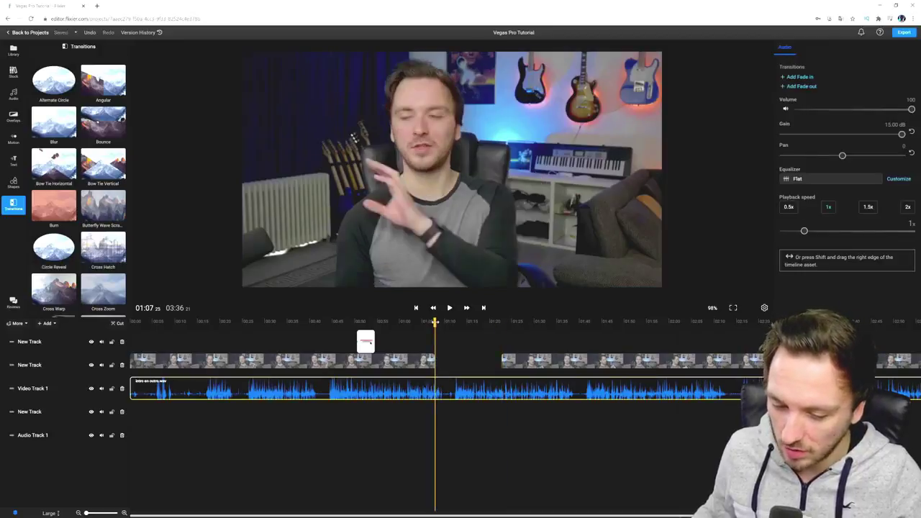
key(s)
click(504, 323)
key(s)
key(Delete)
drag(525, 392, 461, 374)
click(436, 324)
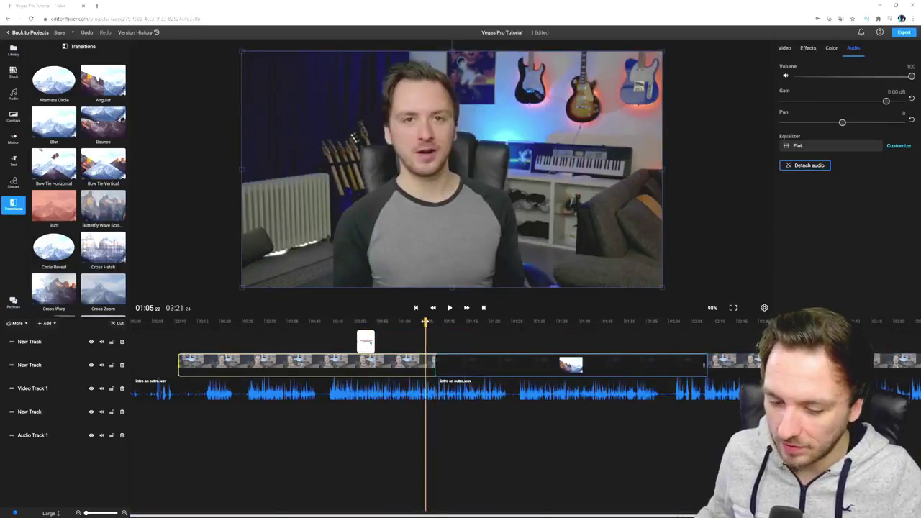
Browse the available transitions, music and stock images, and check the subscribe badge at about 1:32 in the edit.
scroll(35, 194, down, 5)
scroll(70, 393, down, 4)
scroll(97, 372, up, 15)
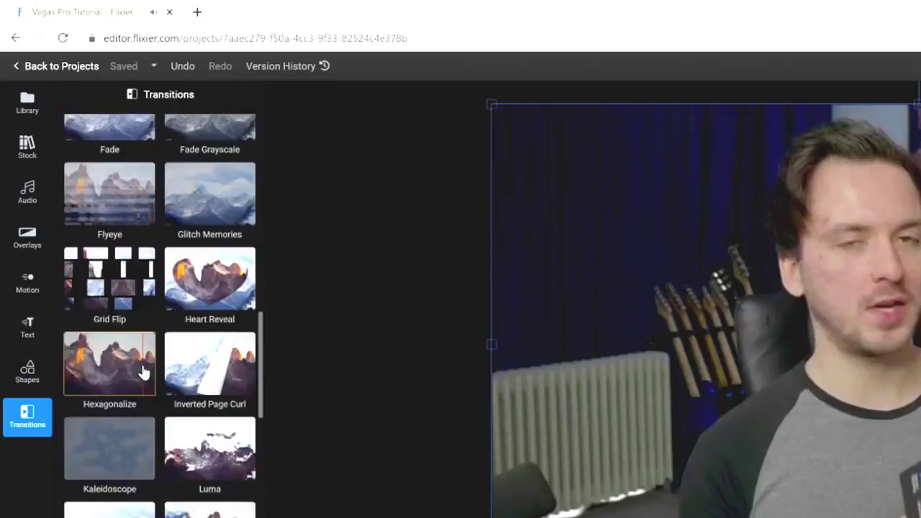
click(26, 200)
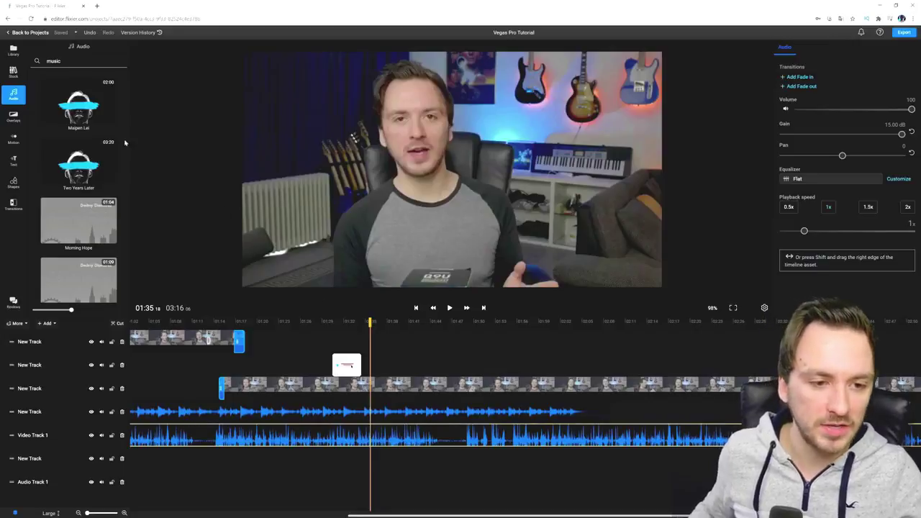
click(13, 72)
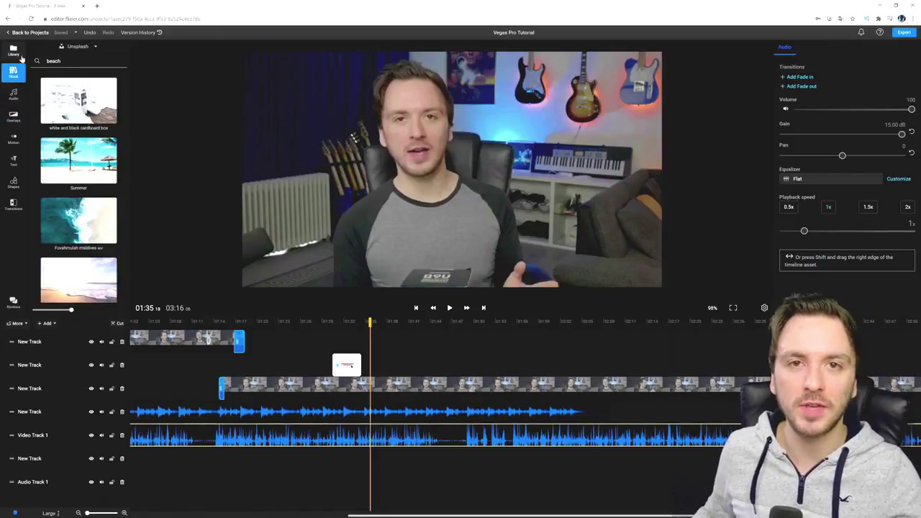
click(351, 325)
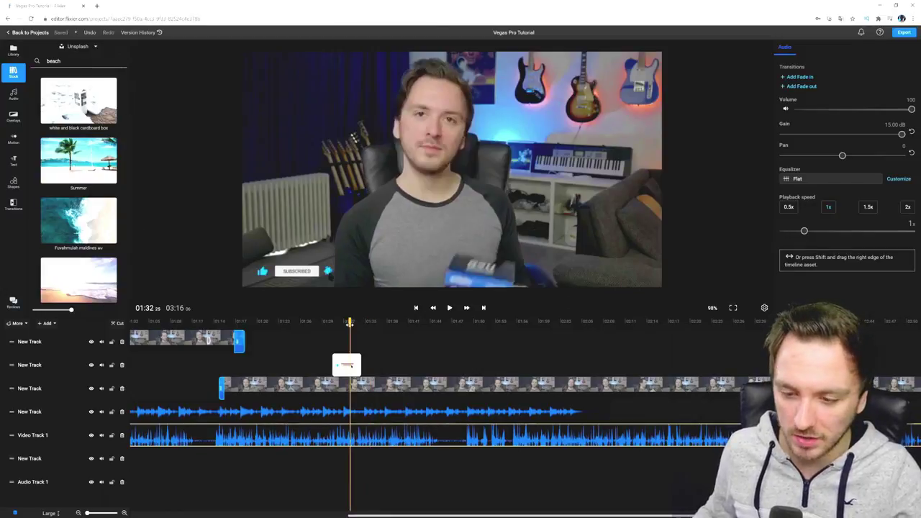
click(351, 324)
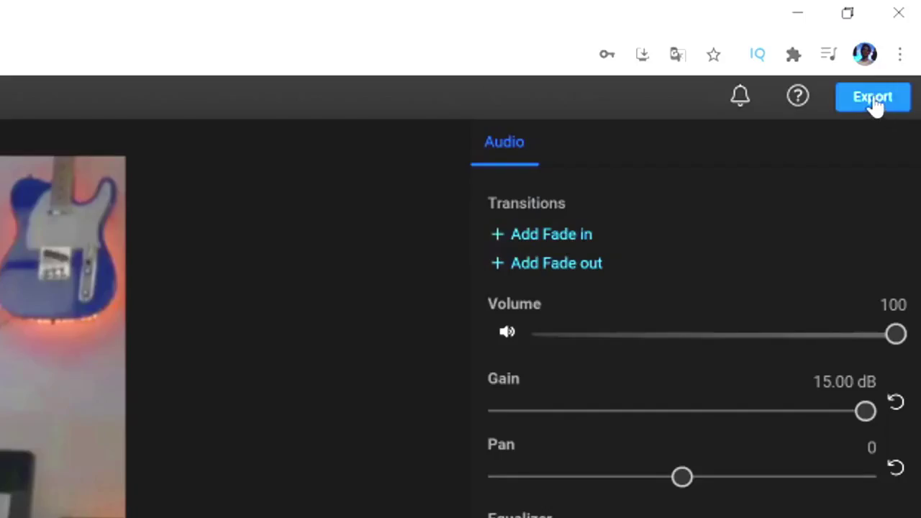
Start exporting the project, use the current frame as the thumbnail and check the YouTube publishing option.
click(874, 102)
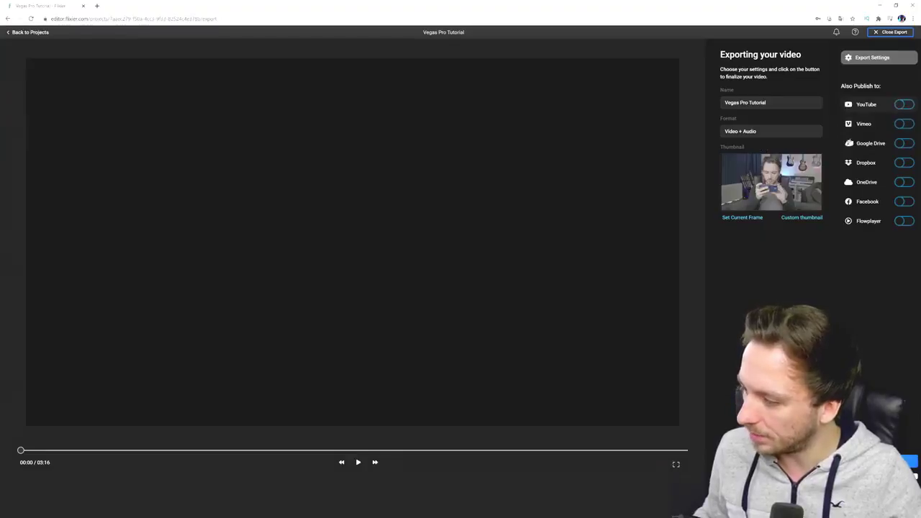
click(744, 219)
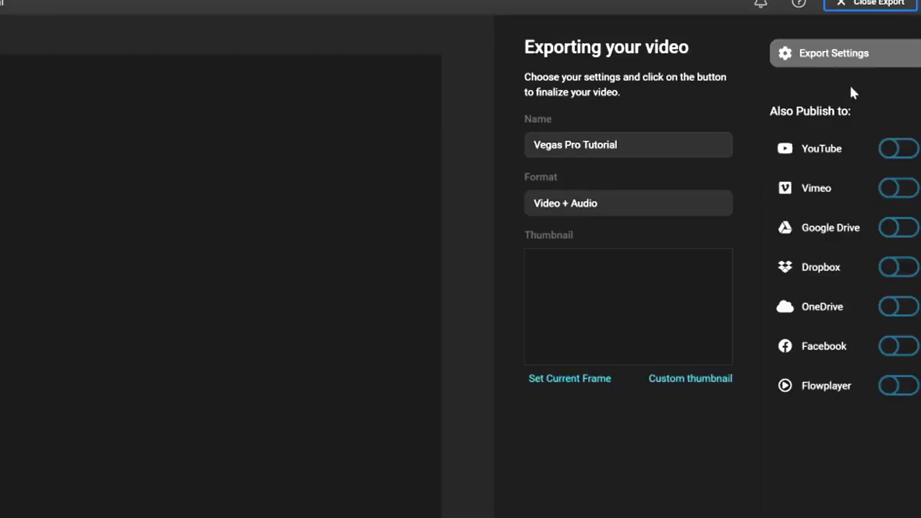
click(898, 152)
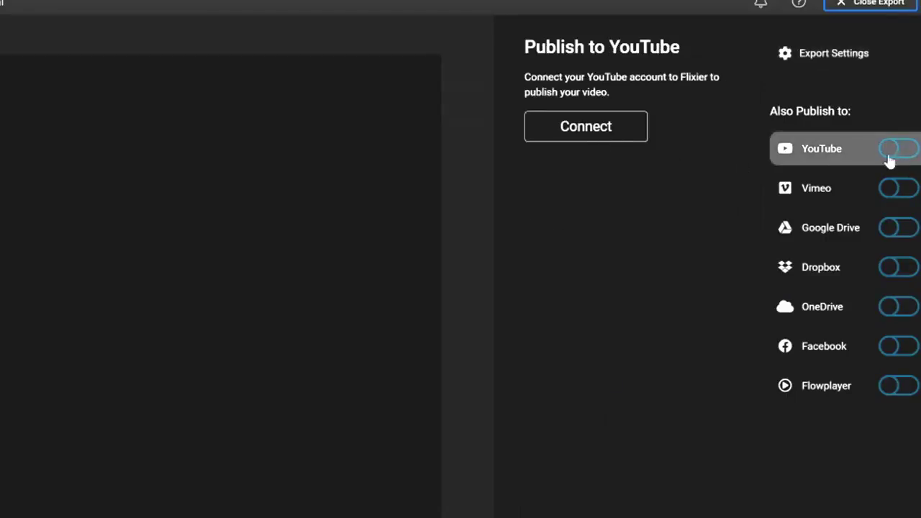
click(809, 61)
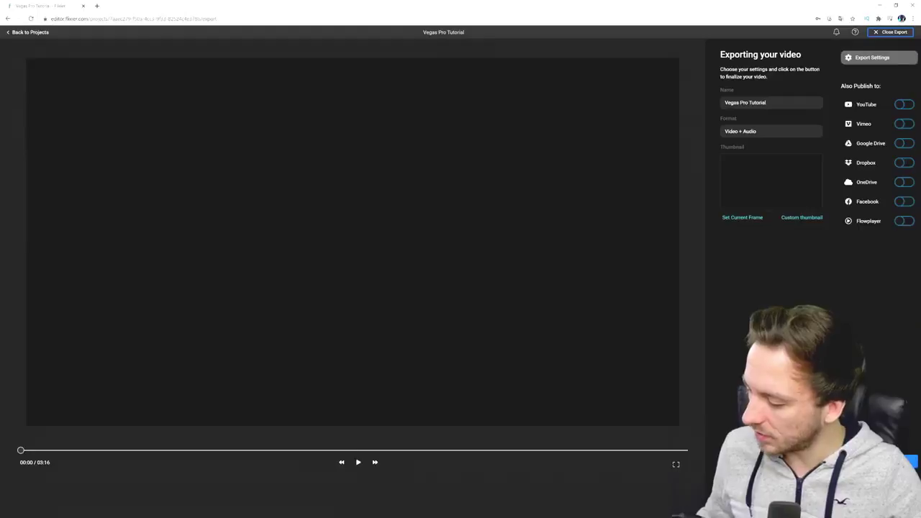
Keep the export format at Video + Audio and export the Vegas Pro Tutorial video.
click(750, 134)
click(758, 144)
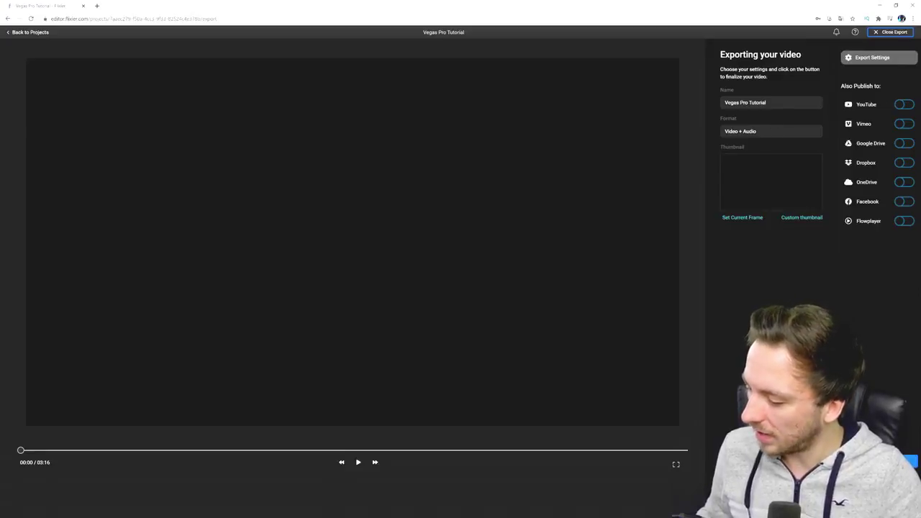
click(910, 460)
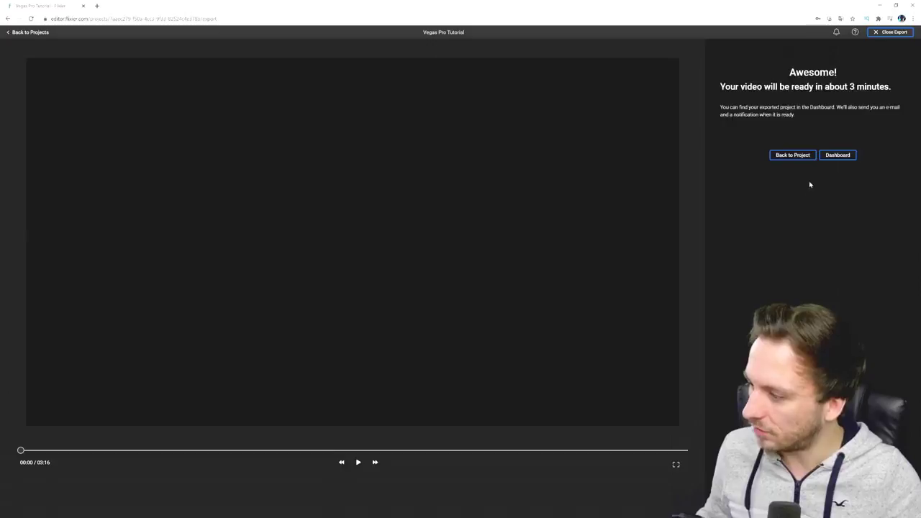